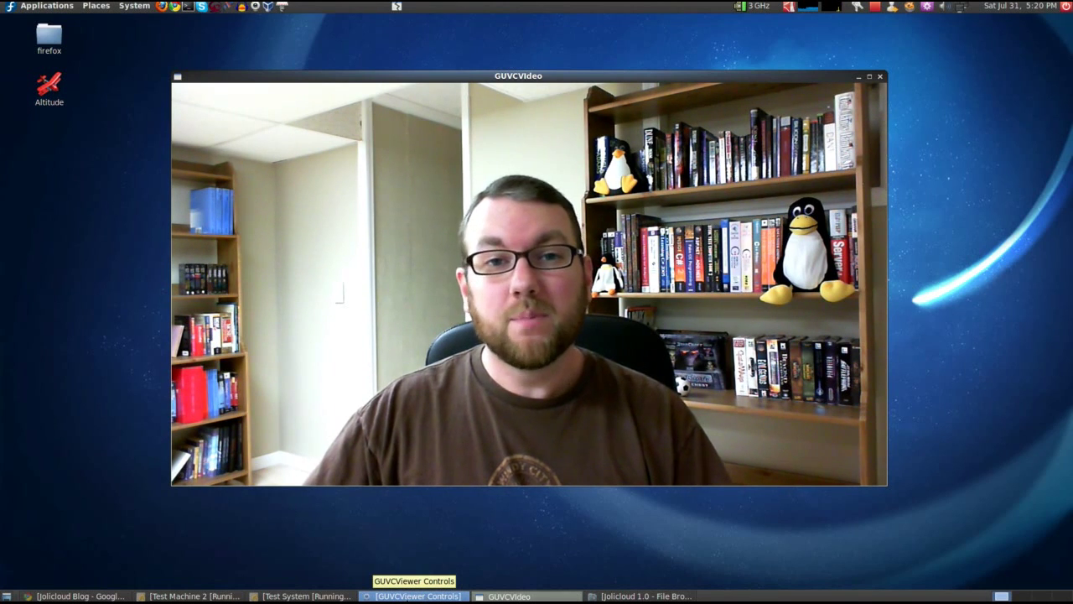
Read the Jolicloud 1.0 upgrade announcement on the Jolicloud blog, from the launcher features through the availability section
left_click(75, 597)
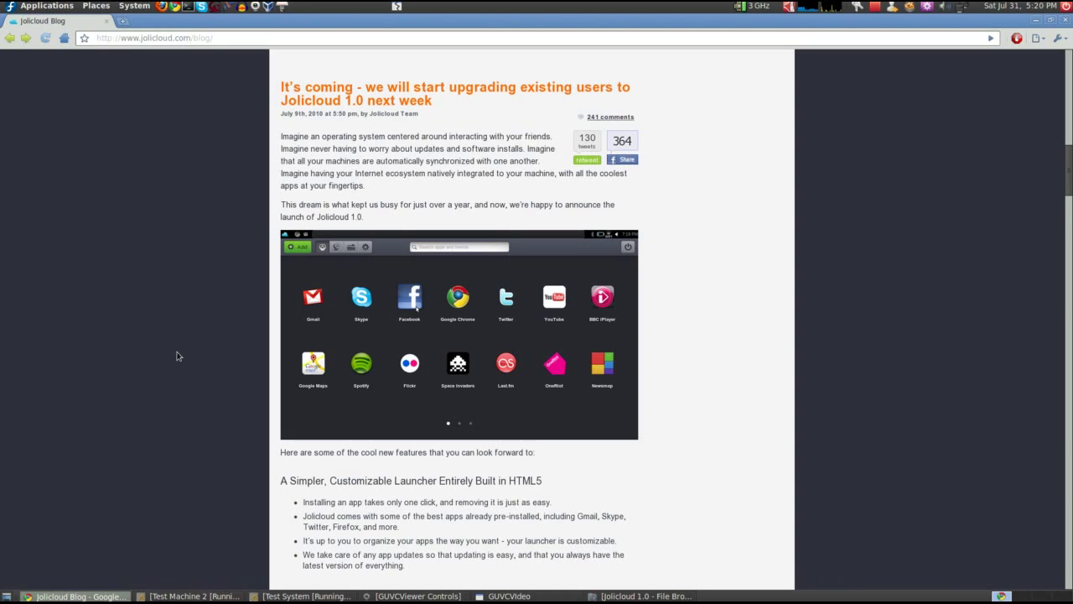
scroll(177, 356, "down", 1)
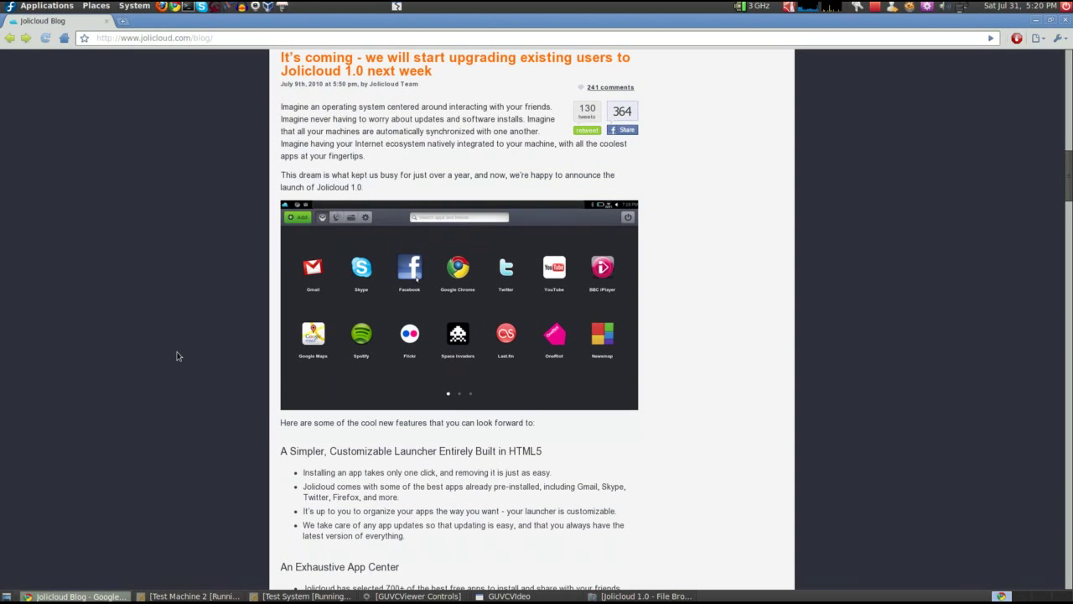
scroll(177, 356, "down", 3)
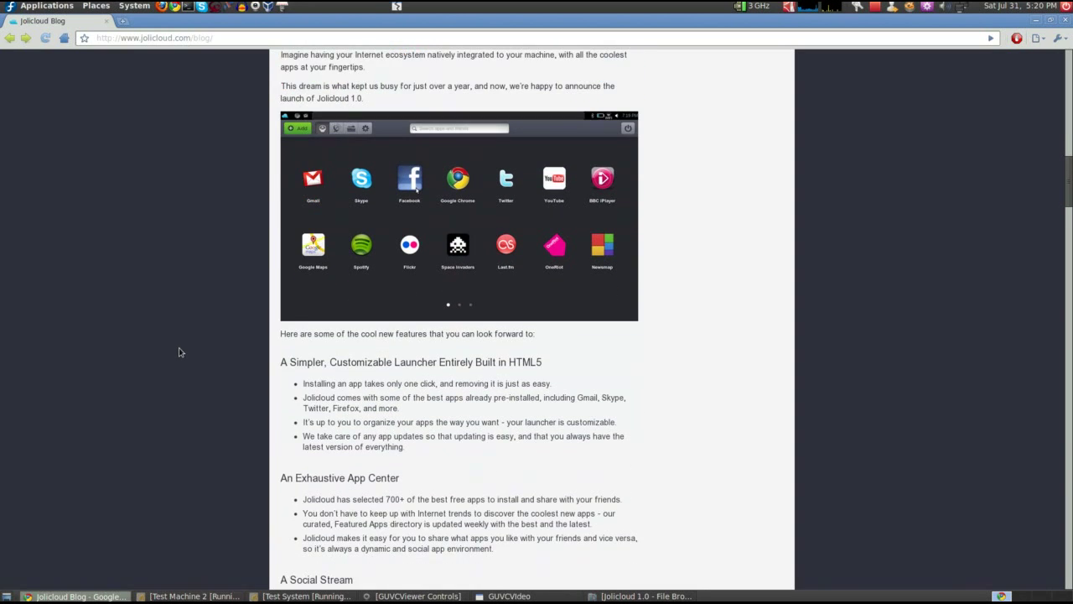
scroll(179, 352, "down", 4)
scroll(178, 352, "up", 1)
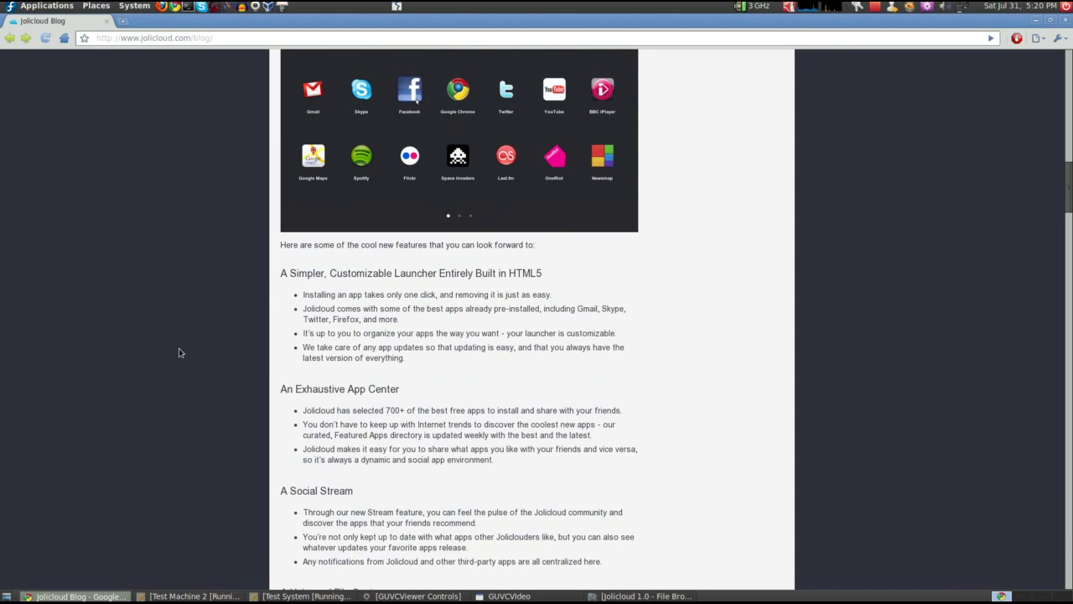
scroll(179, 352, "up", 5)
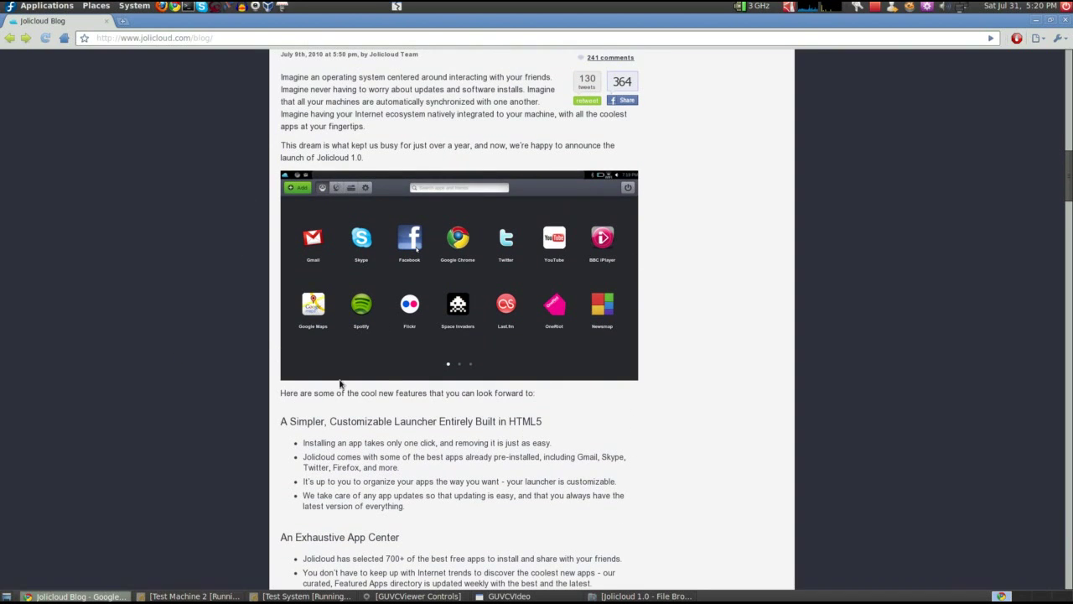
scroll(223, 335, "down", 6)
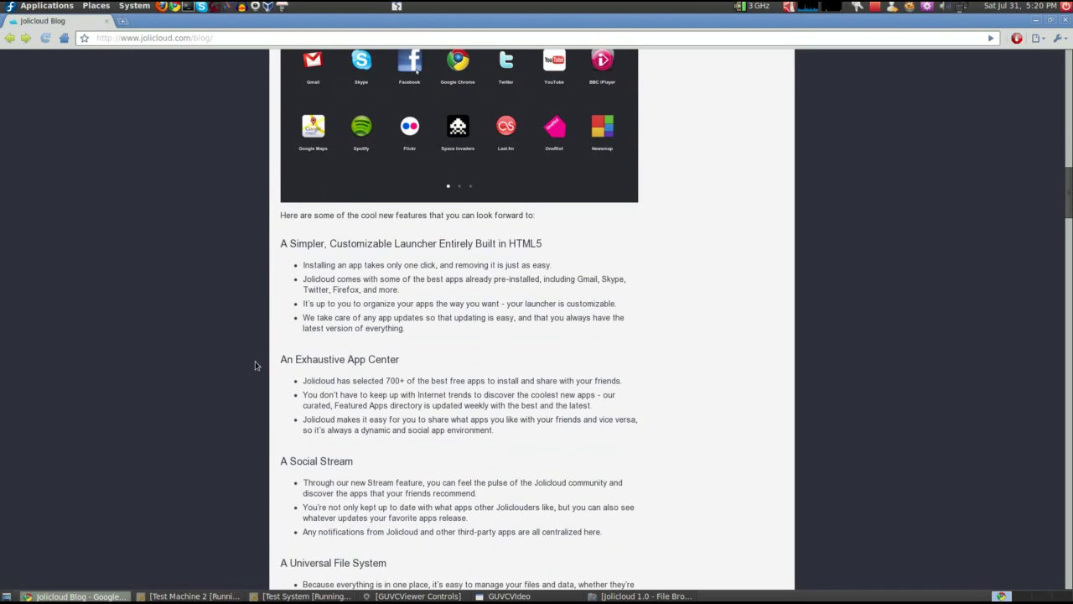
scroll(257, 363, "down", 1)
scroll(257, 364, "down", 3)
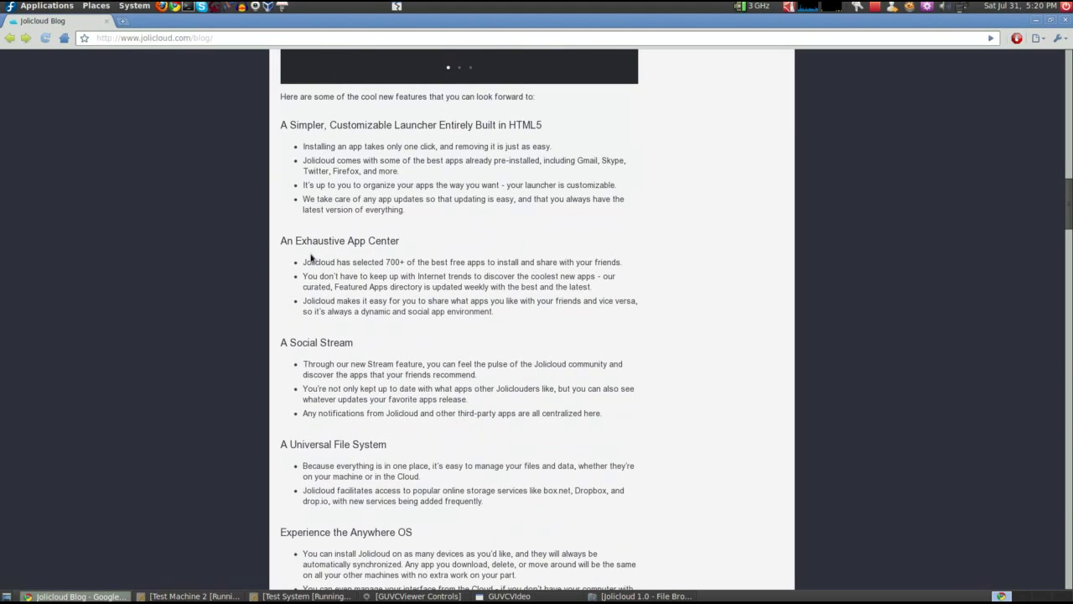
scroll(243, 260, "down", 4)
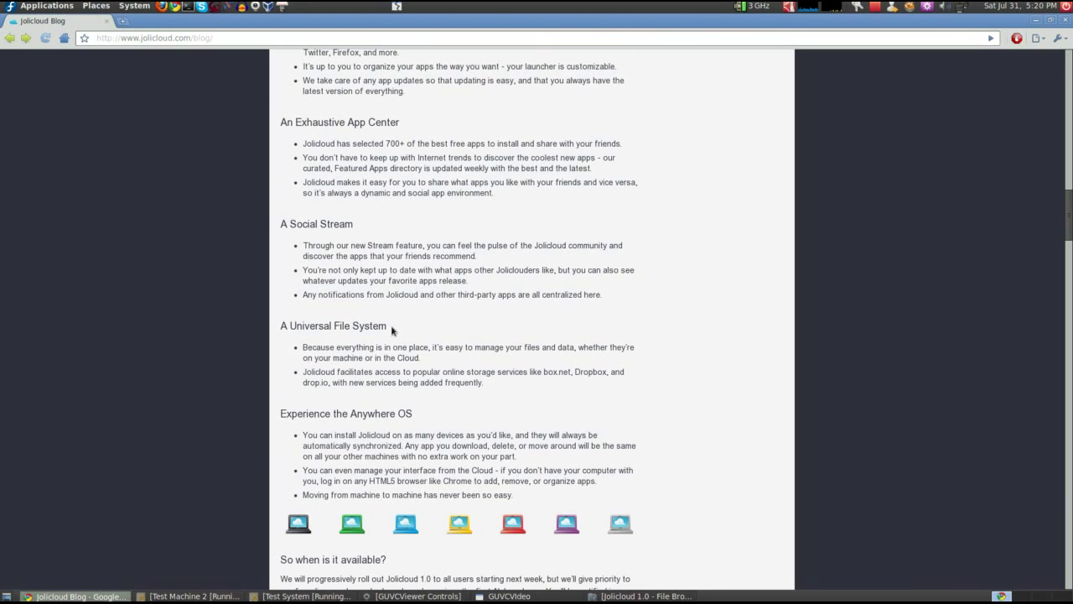
scroll(410, 312, "down", 3)
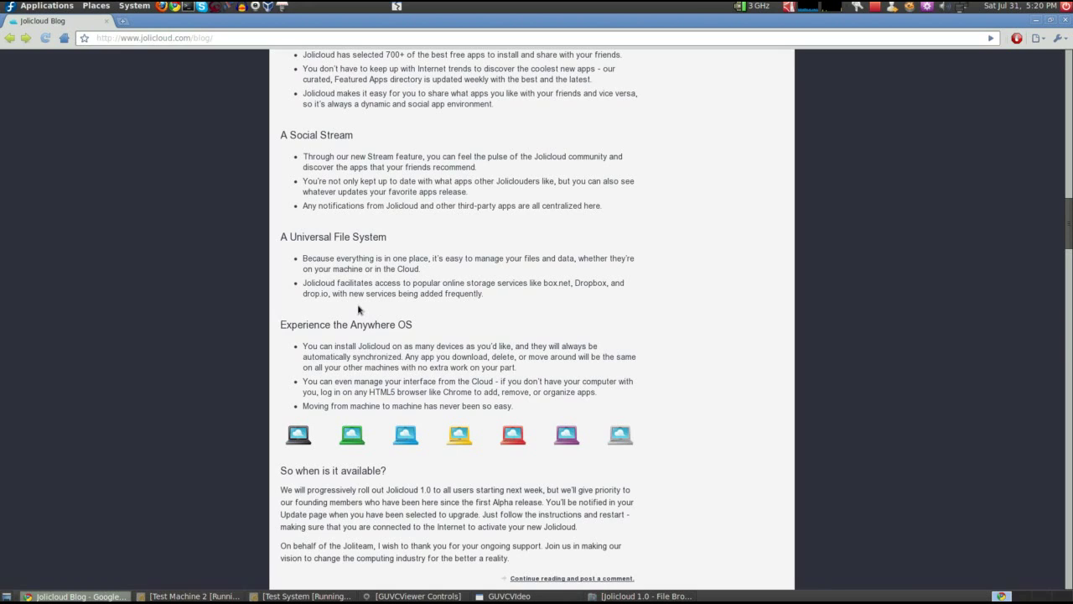
scroll(383, 311, "down", 2)
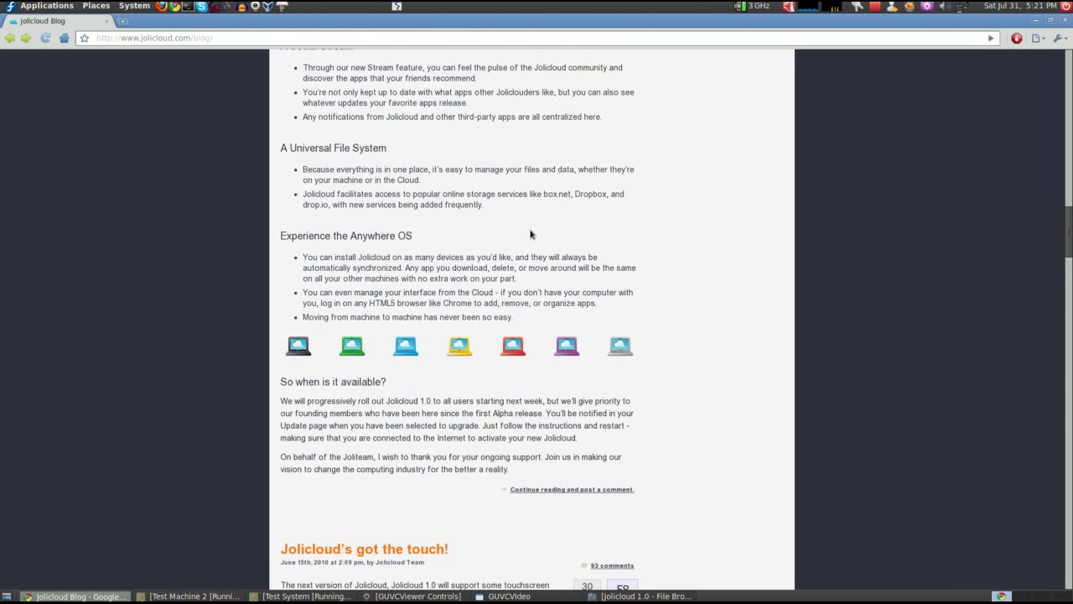
scroll(367, 299, "down", 3)
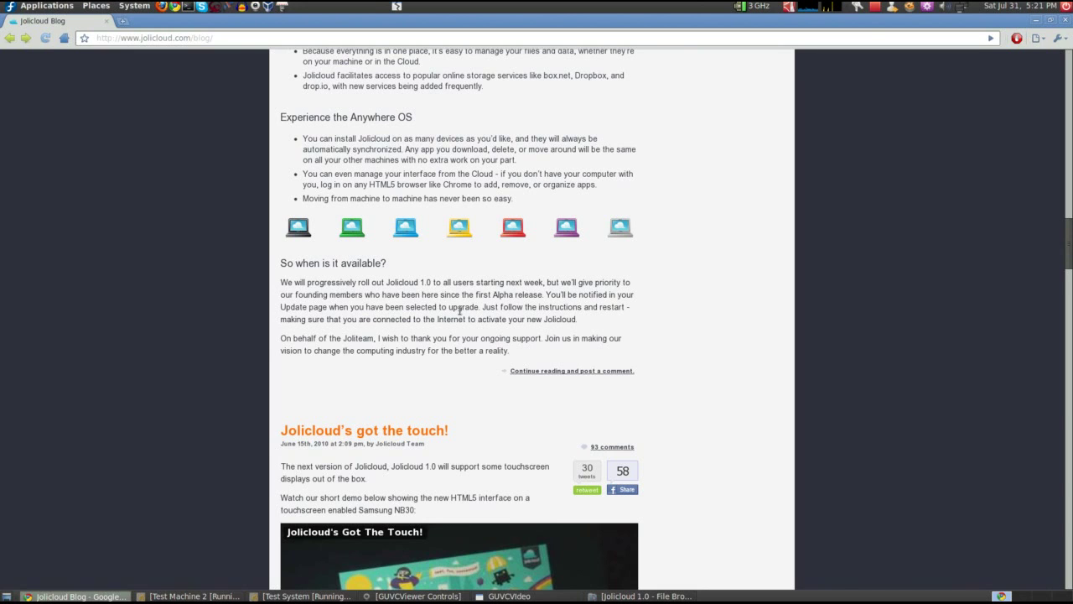
Examine the supported touchscreen technologies in the "Jolicloud's got the touch!" post, and close the browser
scroll(458, 308, "down", 8)
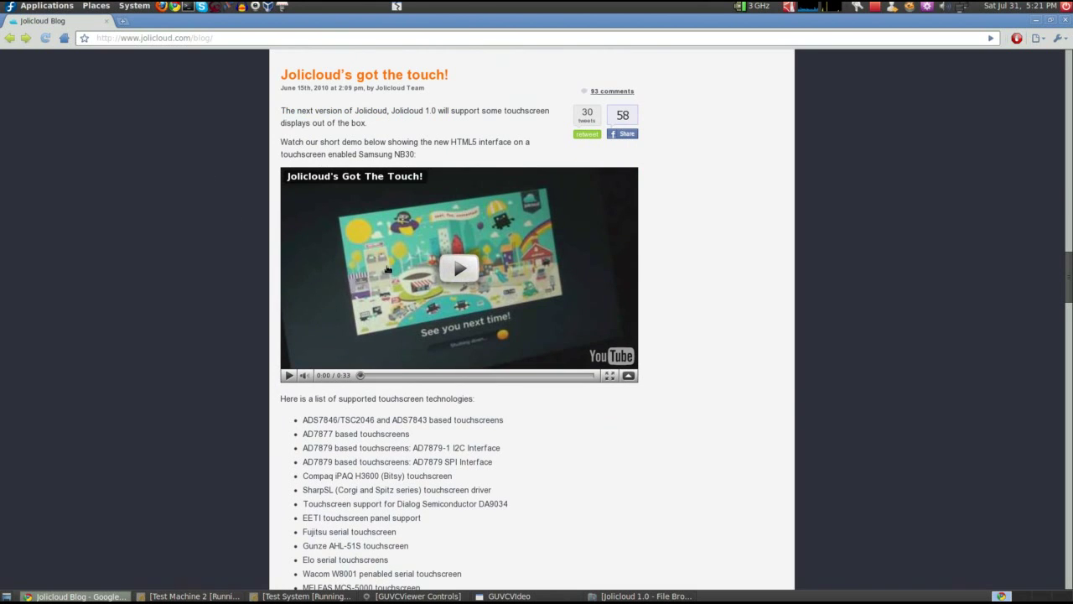
scroll(625, 492, "down", 9)
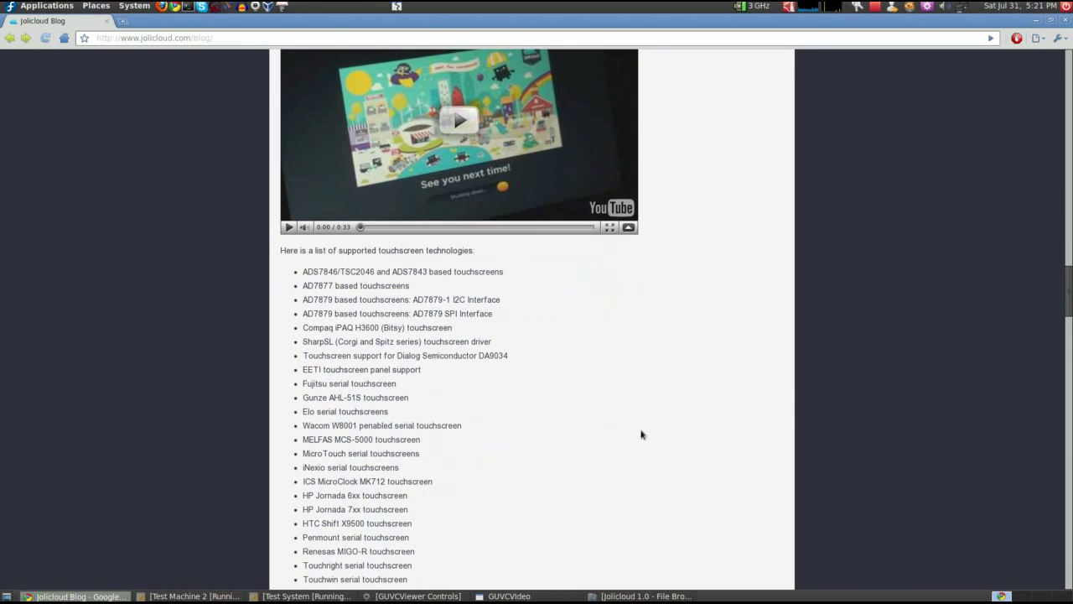
scroll(339, 281, "down", 7)
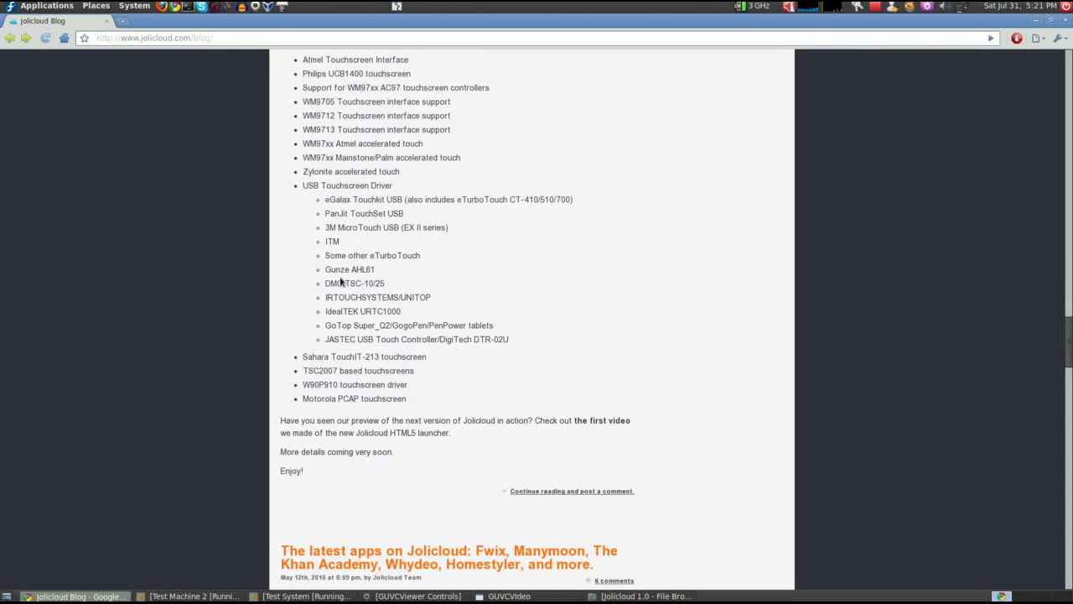
scroll(343, 277, "up", 12)
scroll(380, 274, "up", 3)
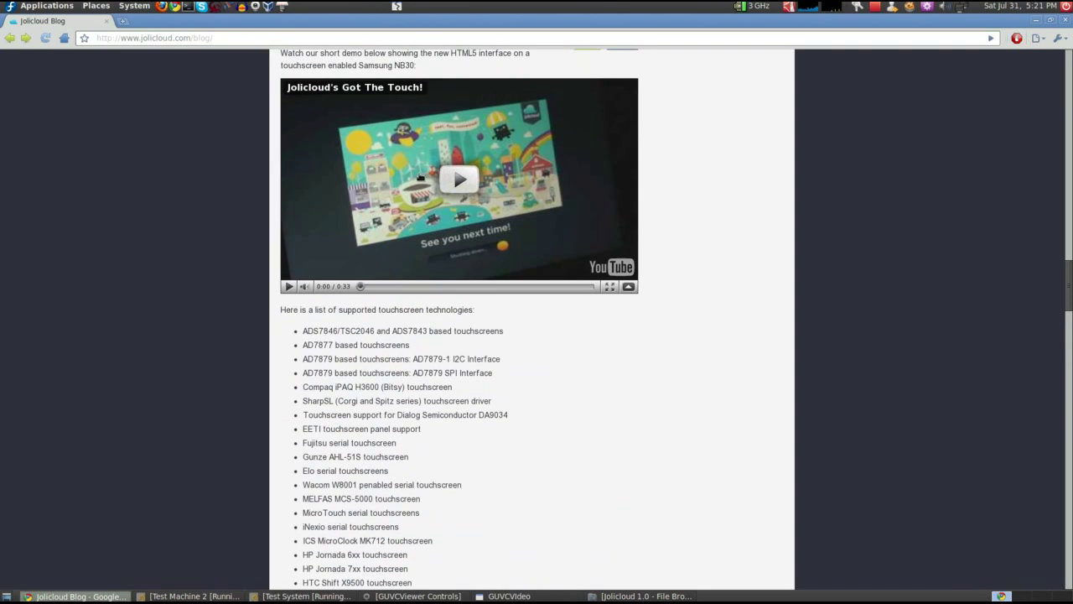
scroll(184, 346, "down", 16)
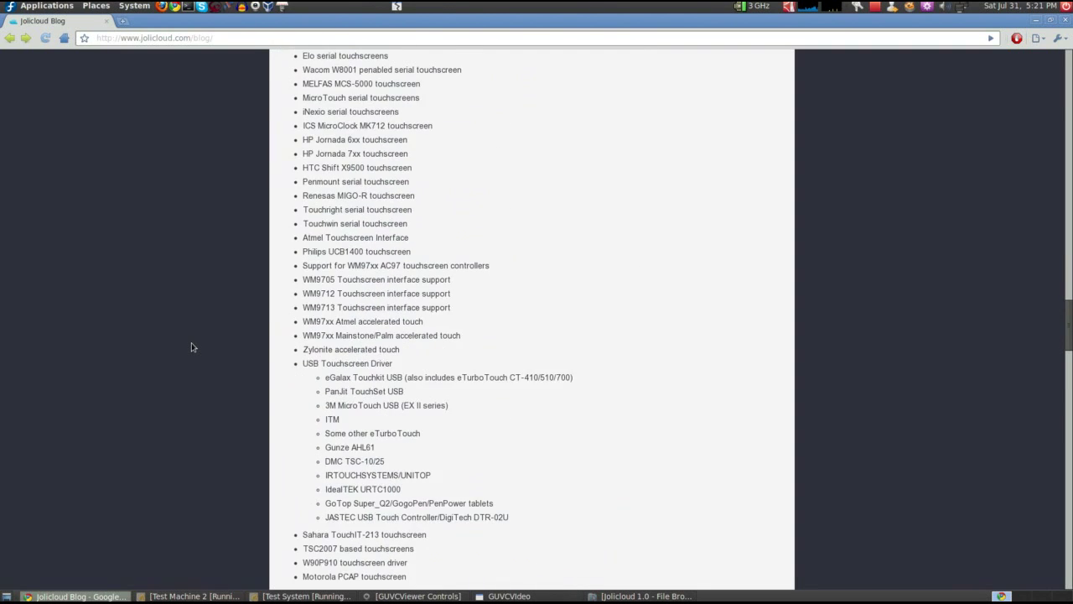
scroll(195, 346, "up", 15)
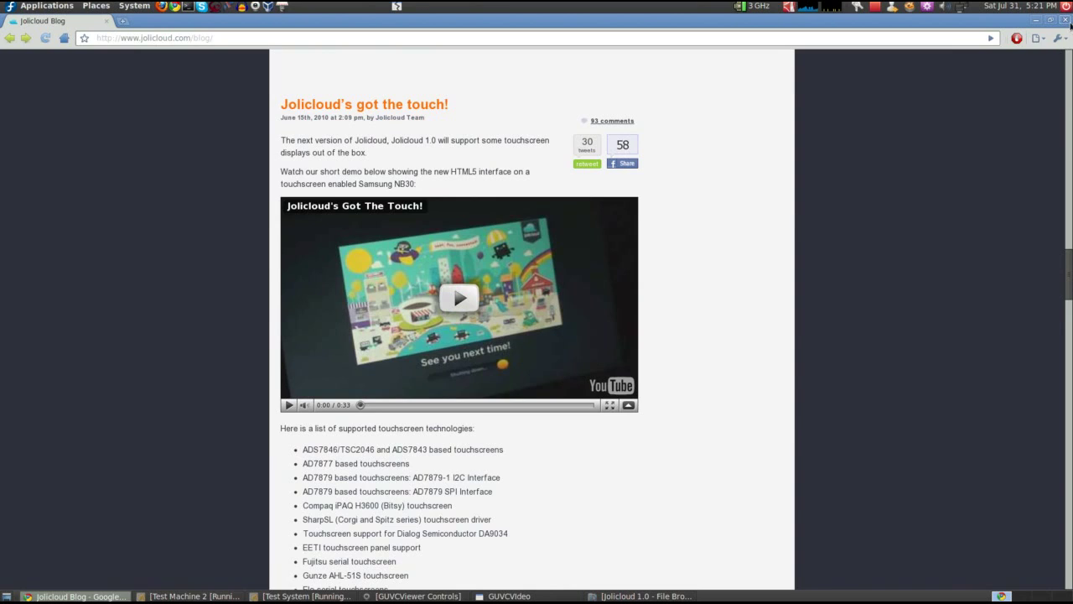
left_click(1066, 21)
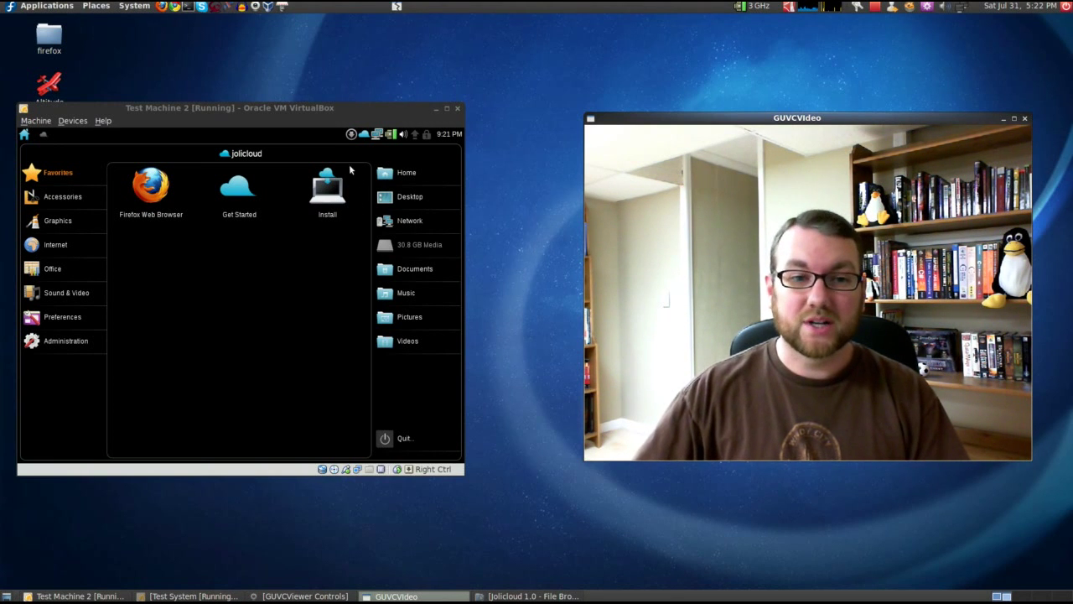
Reposition the Test Machine 2 window and view the featured apps in My Jolicloud's App Directory
left_click_drag(343, 115, 415, 120)
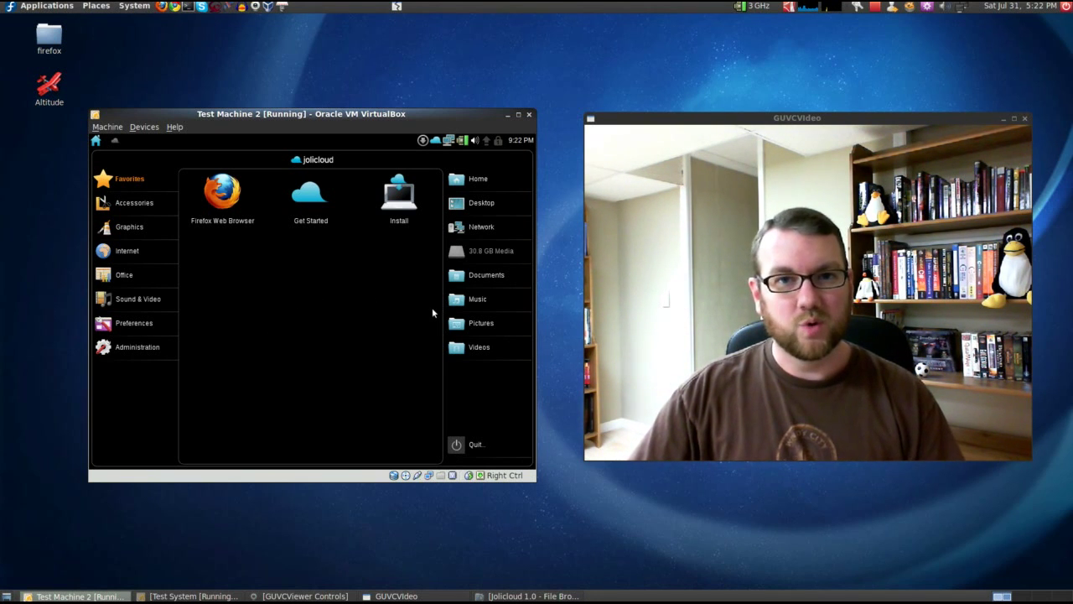
mouse_move(116, 145)
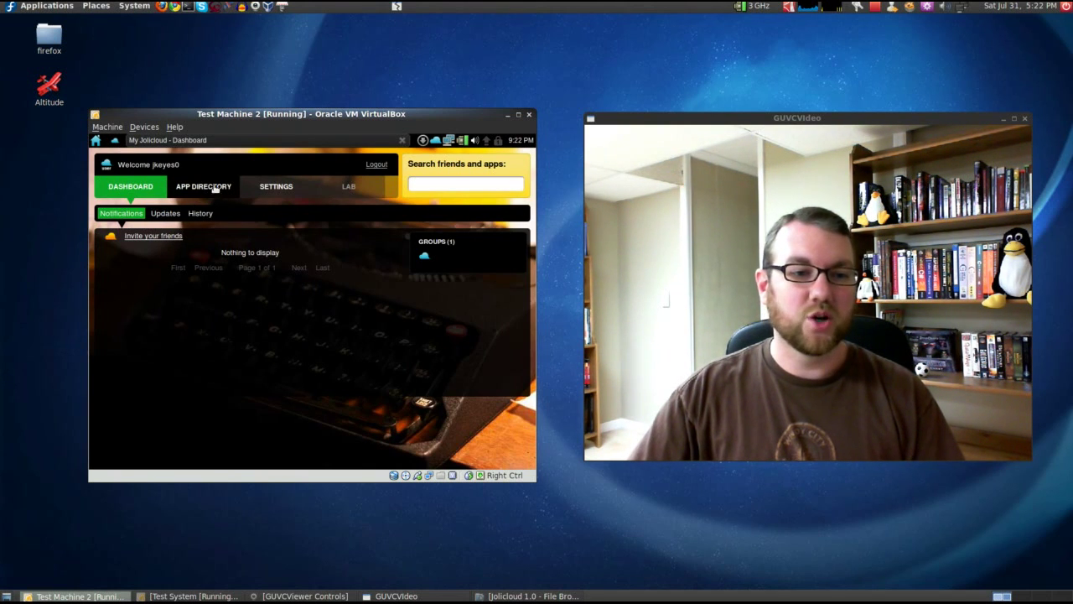
left_click(204, 186)
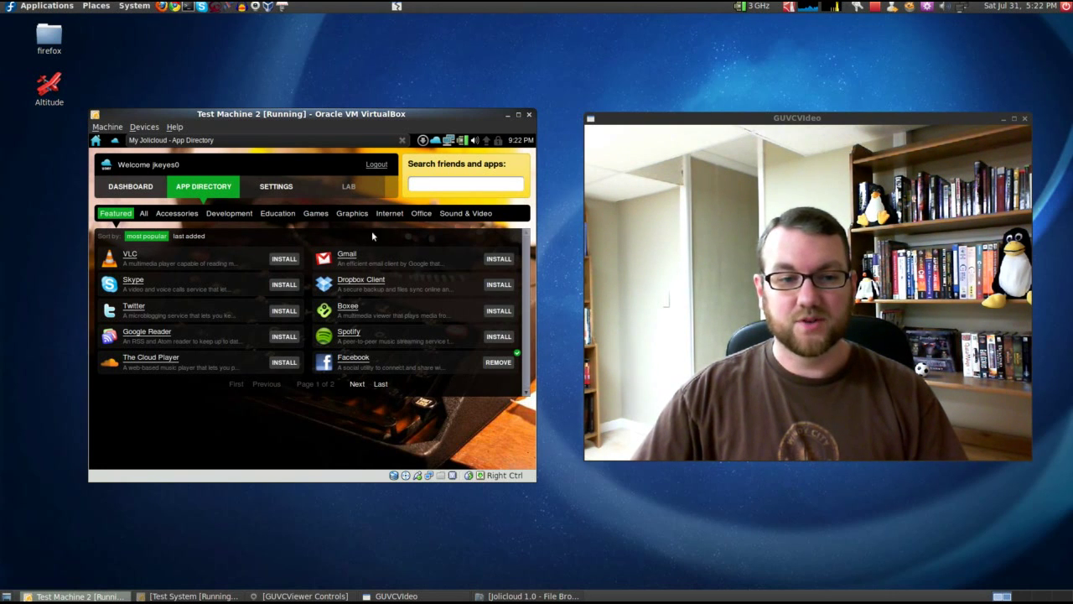
Look through the Computers, Services, Following and Followers pages of the My Jolicloud settings, and close the settings view
left_click(291, 198)
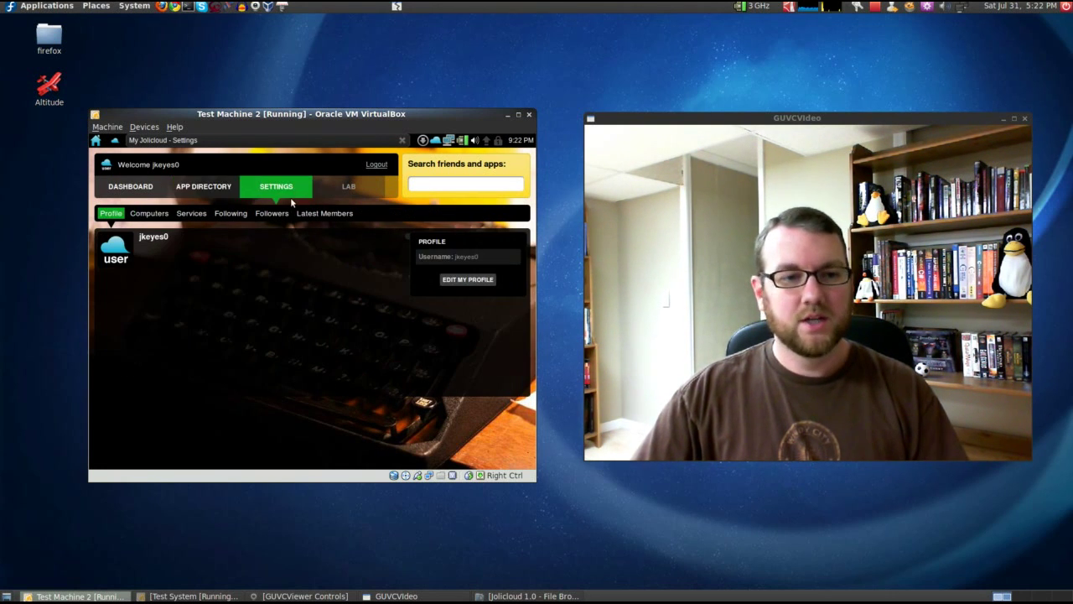
left_click(146, 214)
left_click(191, 215)
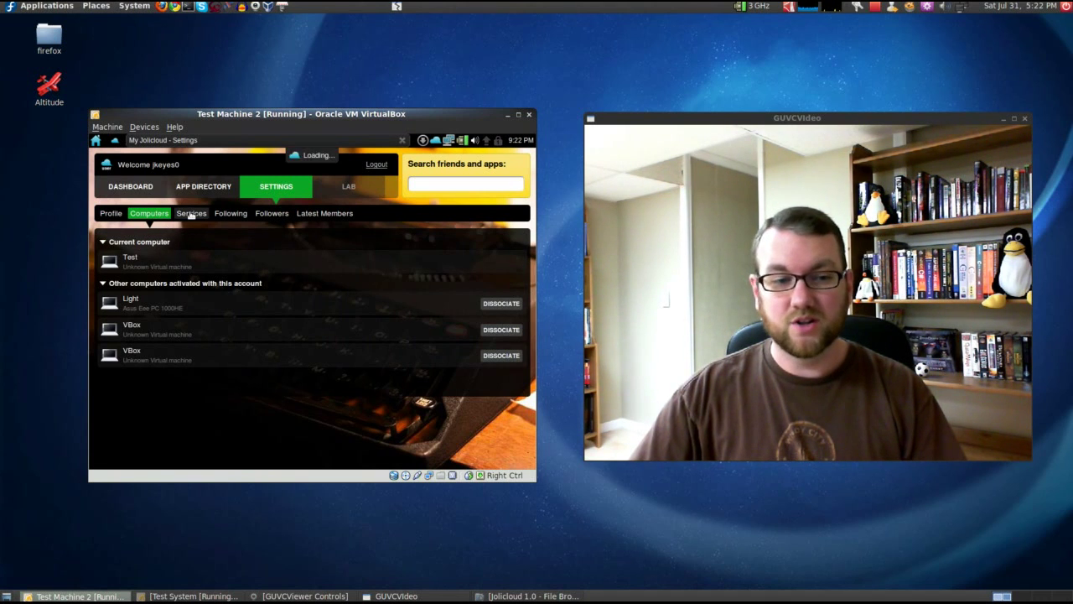
left_click(230, 214)
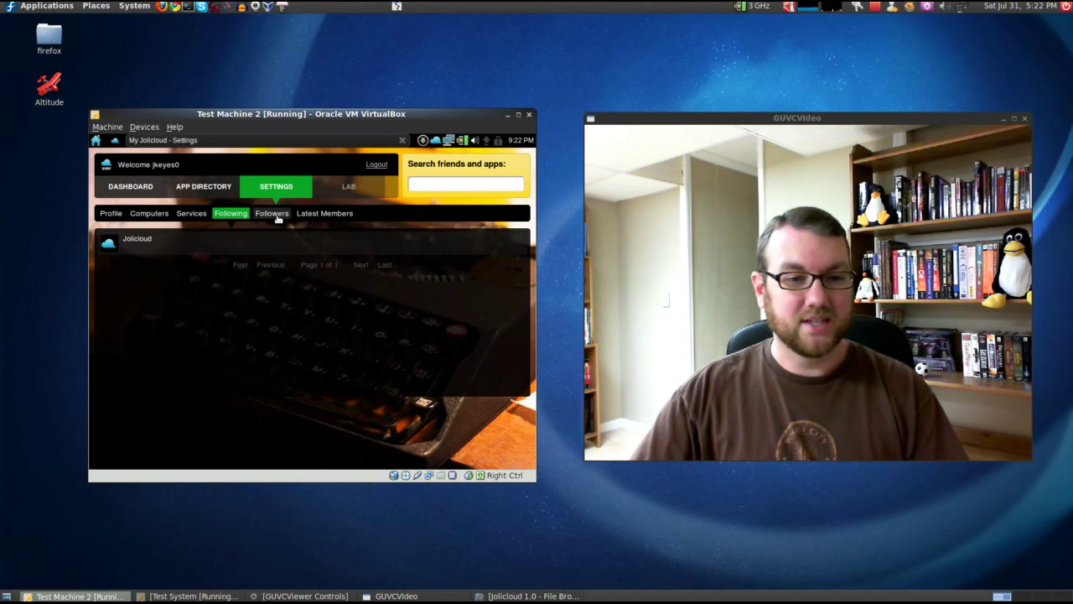
left_click(272, 213)
left_click(401, 140)
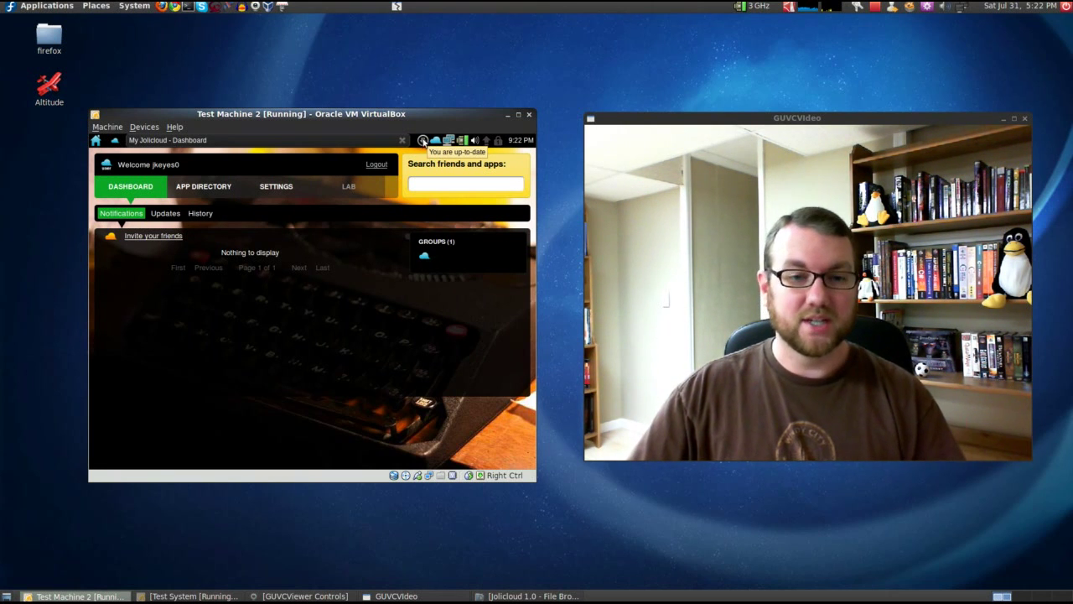
Check the Jolicloud Updates page, close it, and close the Test Machine 2 virtual machine
left_click(422, 141)
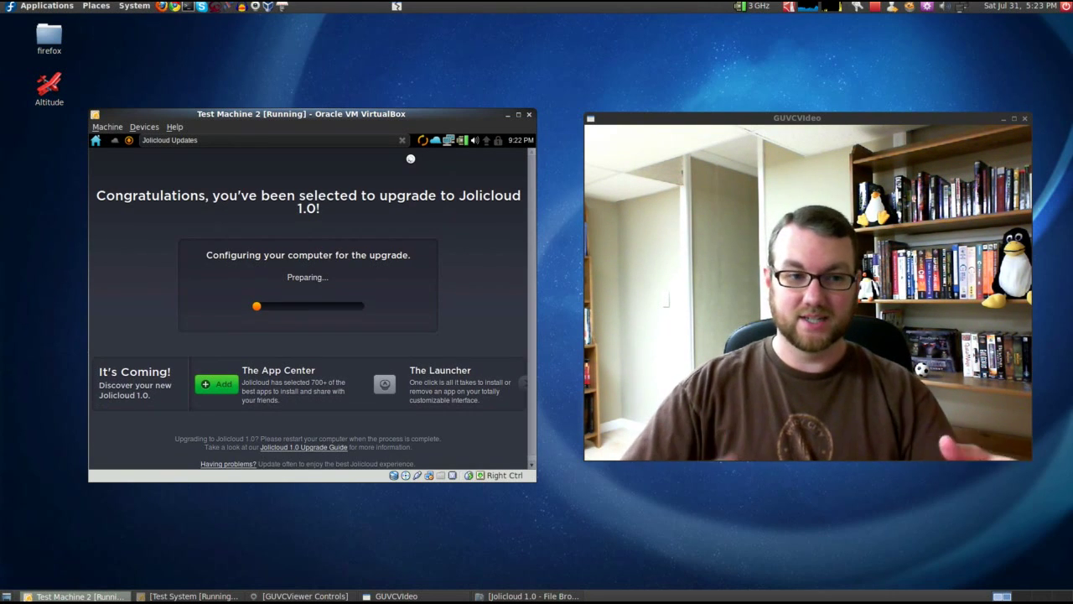
left_click(402, 141)
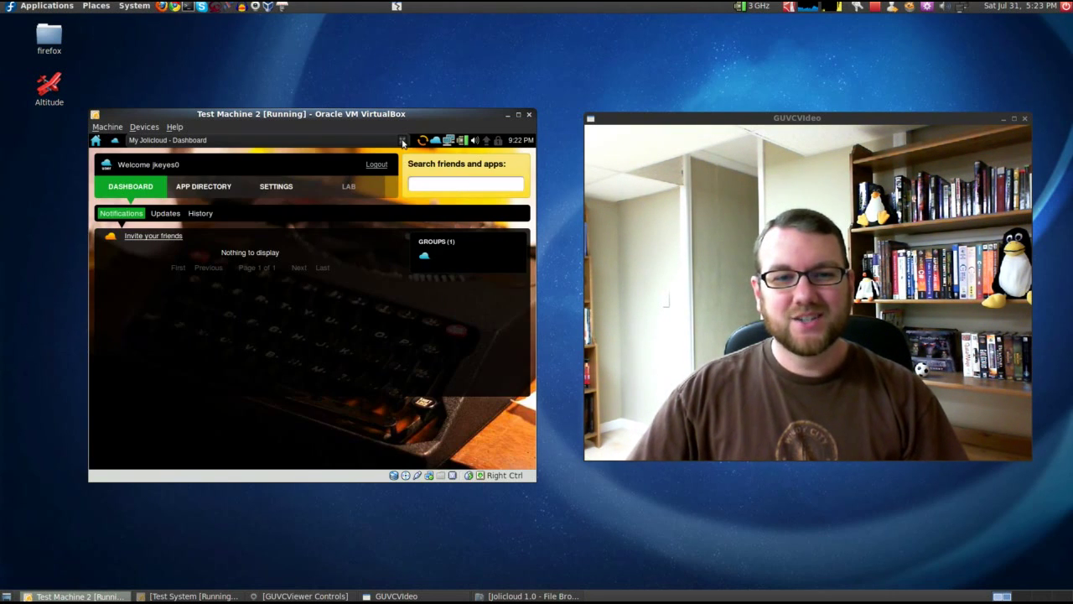
left_click(528, 115)
left_click(363, 337)
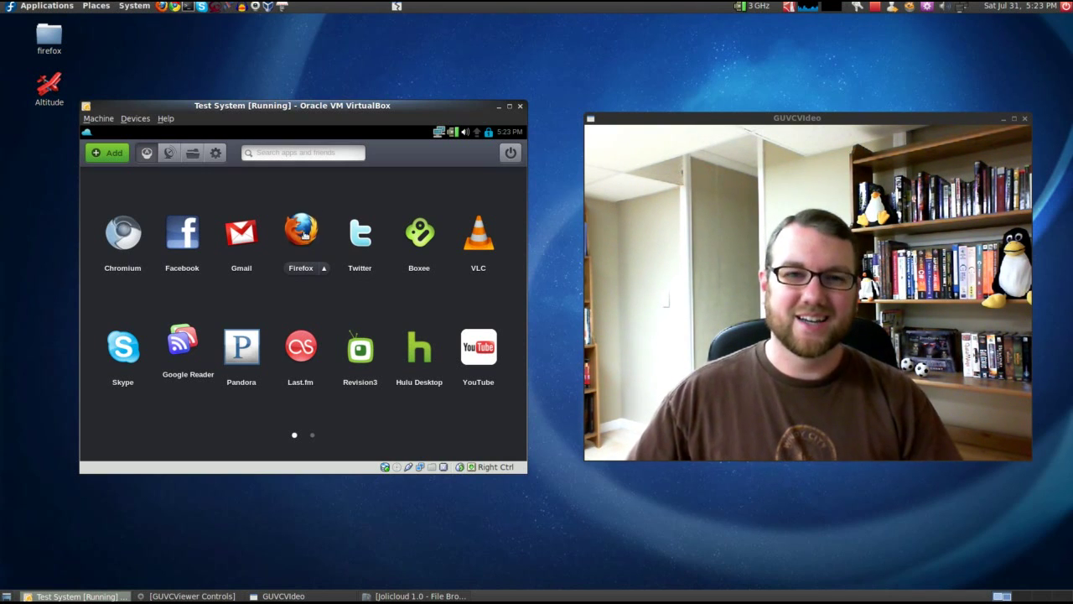
Try out Firefox and Twitter from the Jolicloud 1.0 launcher in the Test System machine, closing each one
left_click(304, 235)
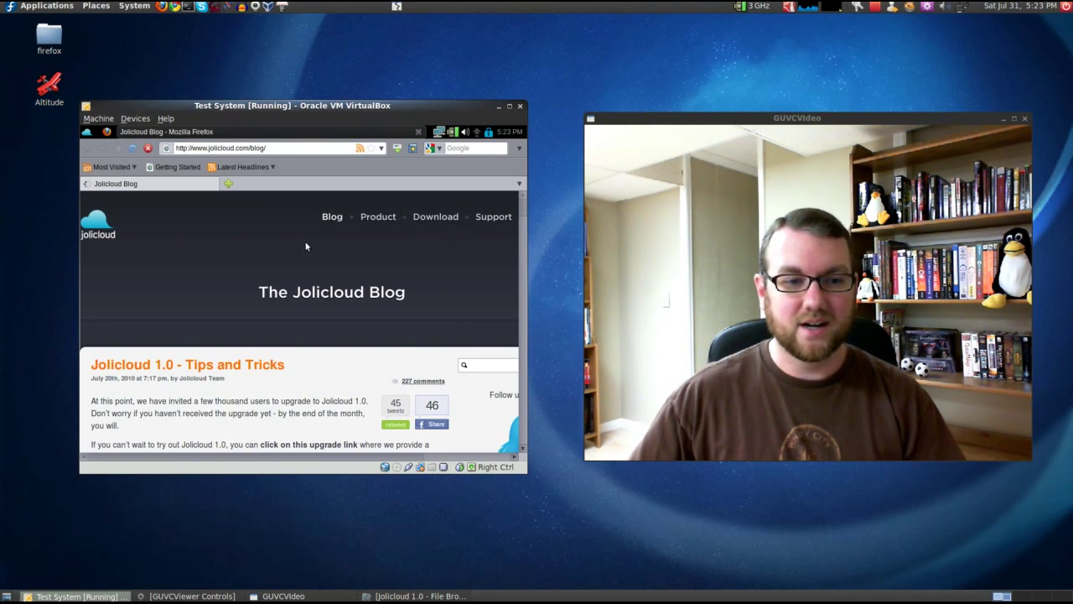
left_click(418, 131)
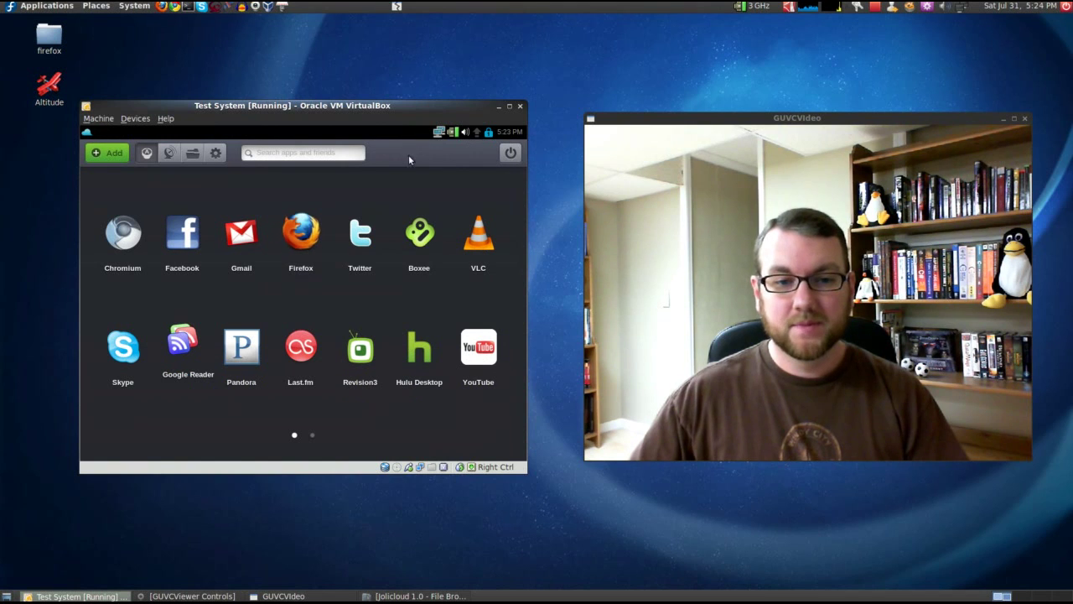
left_click(369, 233)
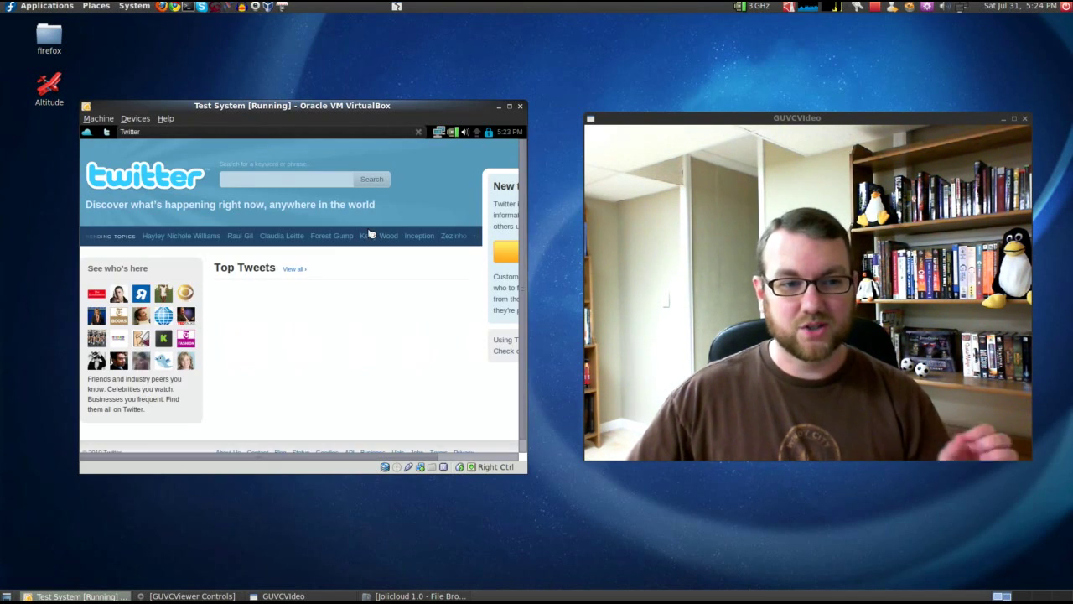
left_click(418, 132)
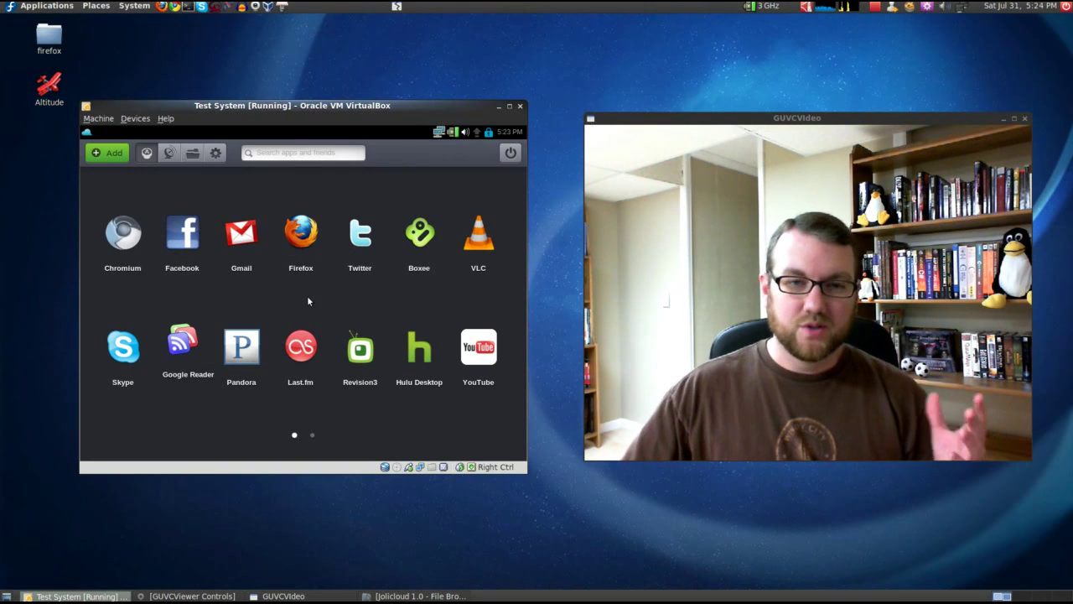
Launch and close Skype, and show the second page of apps in the launcher
left_click(121, 357)
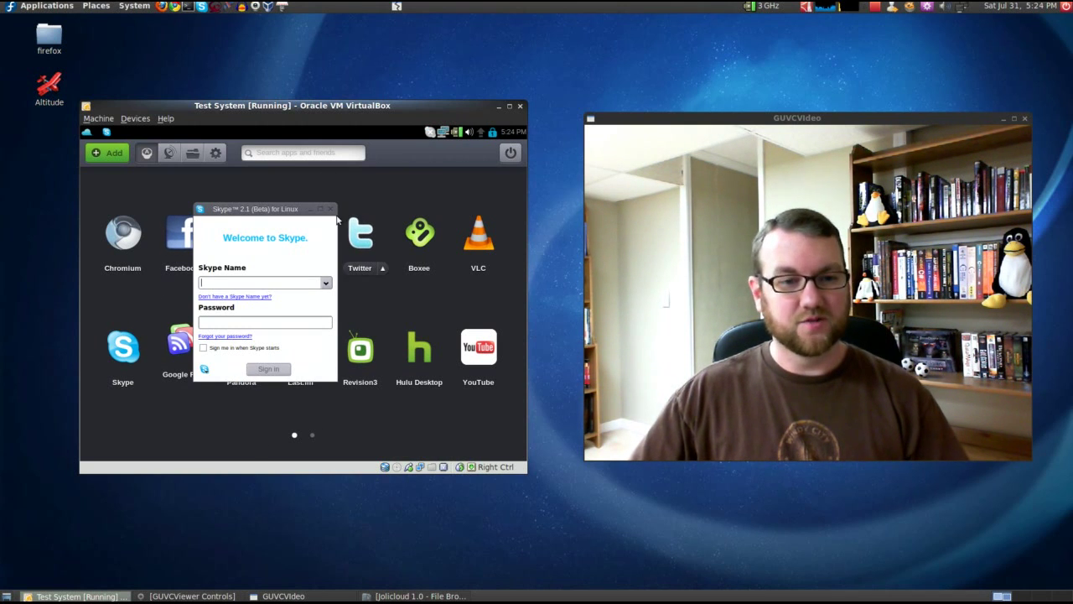
left_click(330, 210)
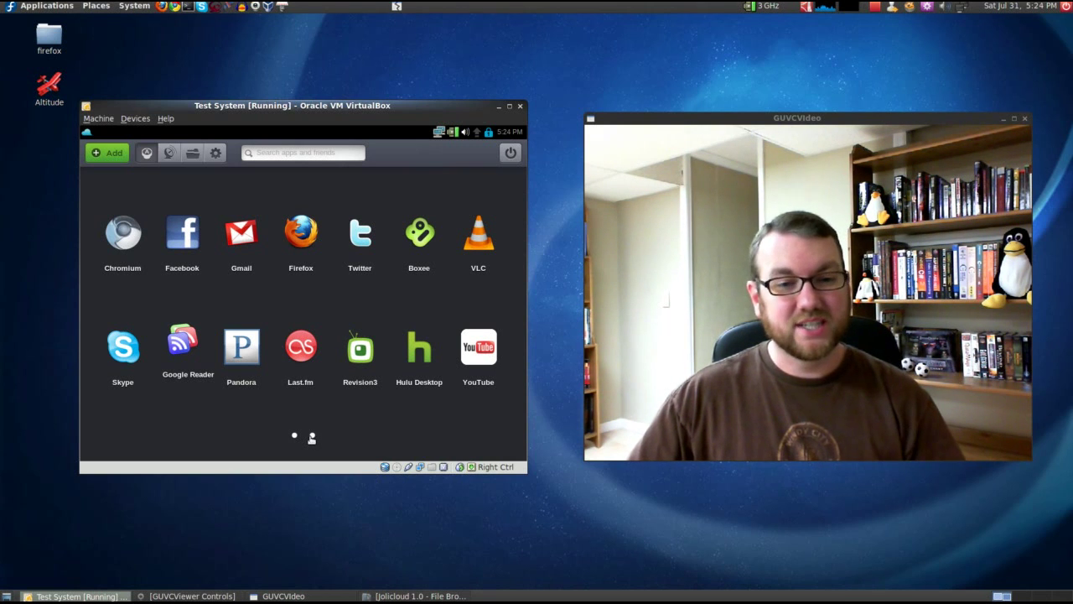
left_click(311, 436)
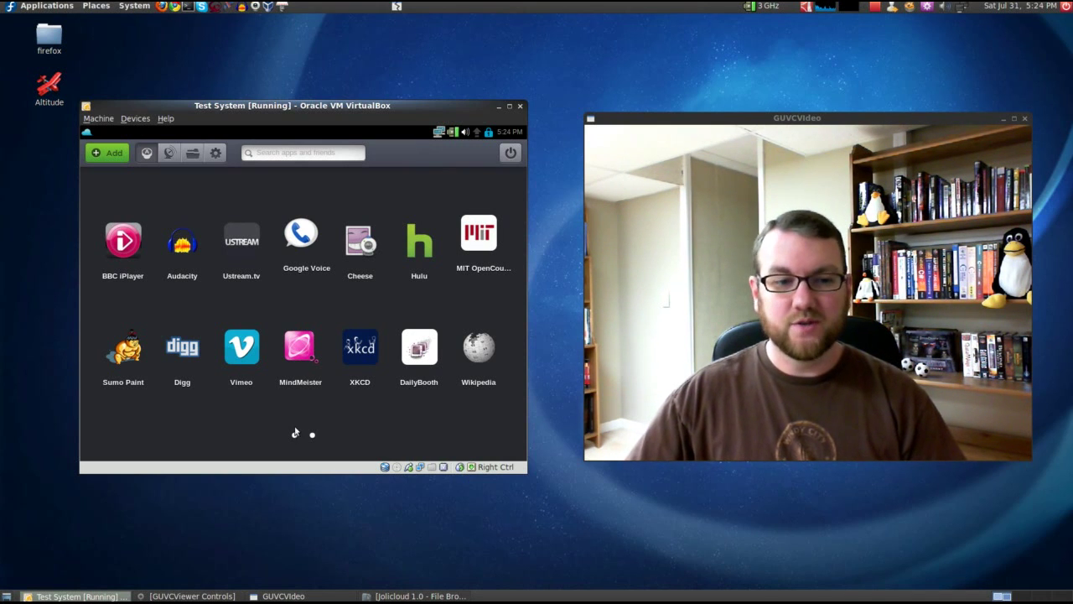
Launch Vimeo and Wikipedia from the launcher, switch between the two running apps, and return to the launcher
left_click(243, 352)
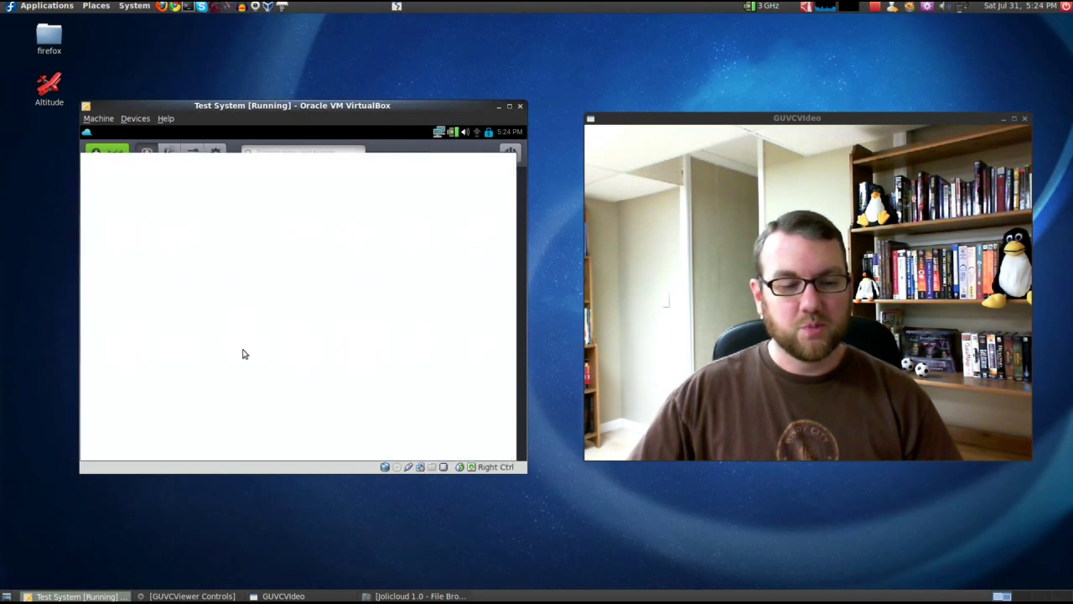
key("alt+Tab")
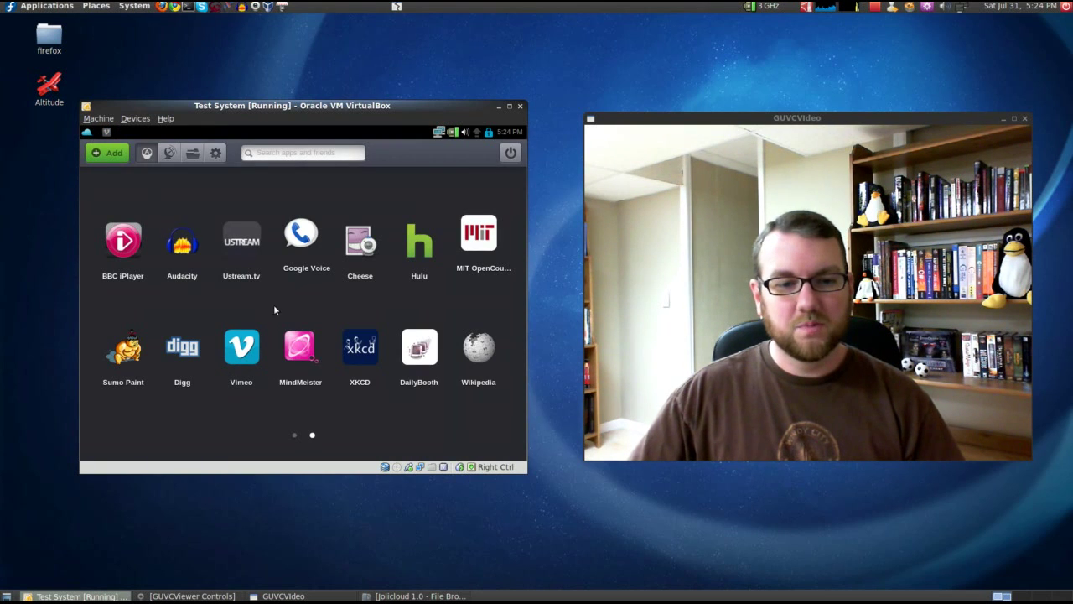
left_click(482, 350)
left_click(105, 134)
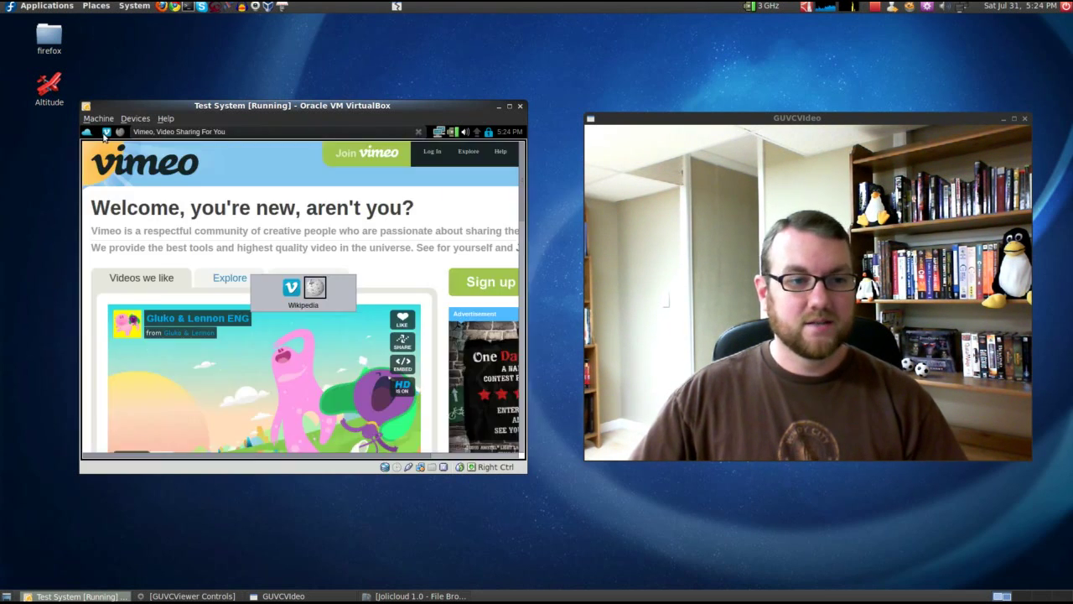
key("alt+Tab")
key("alt+Tab")
key("alt+Tab")
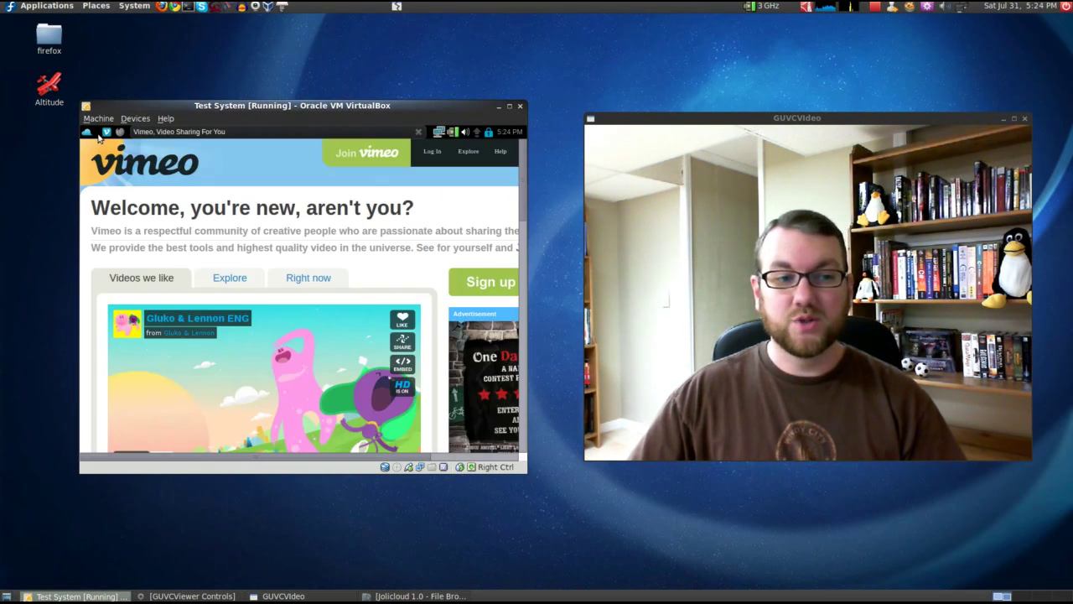
left_click(87, 132)
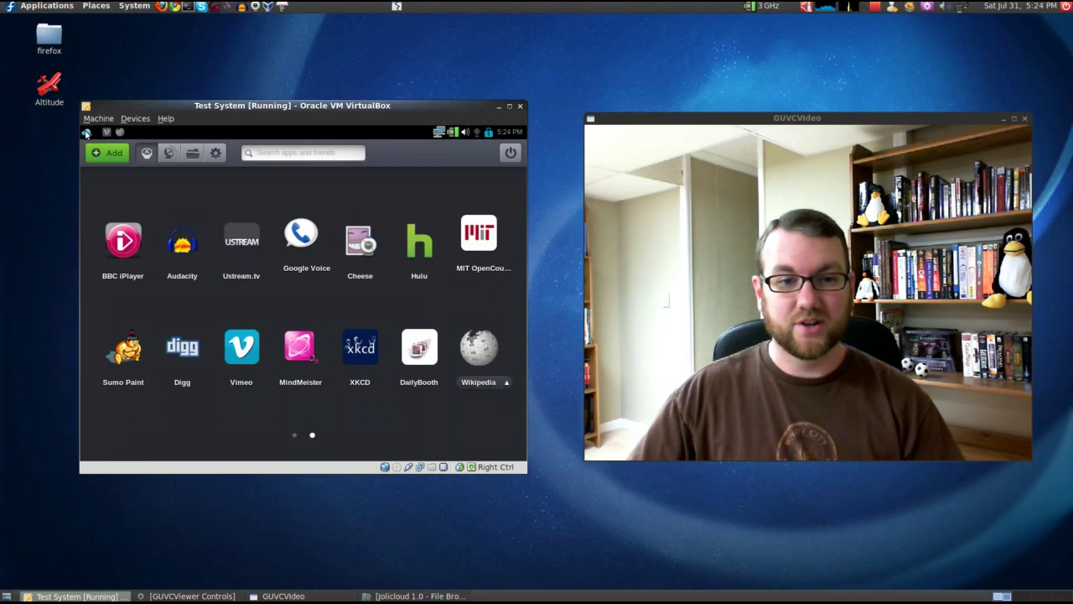
Launch Audacity with English as its language and dismiss its welcome message
left_click(177, 266)
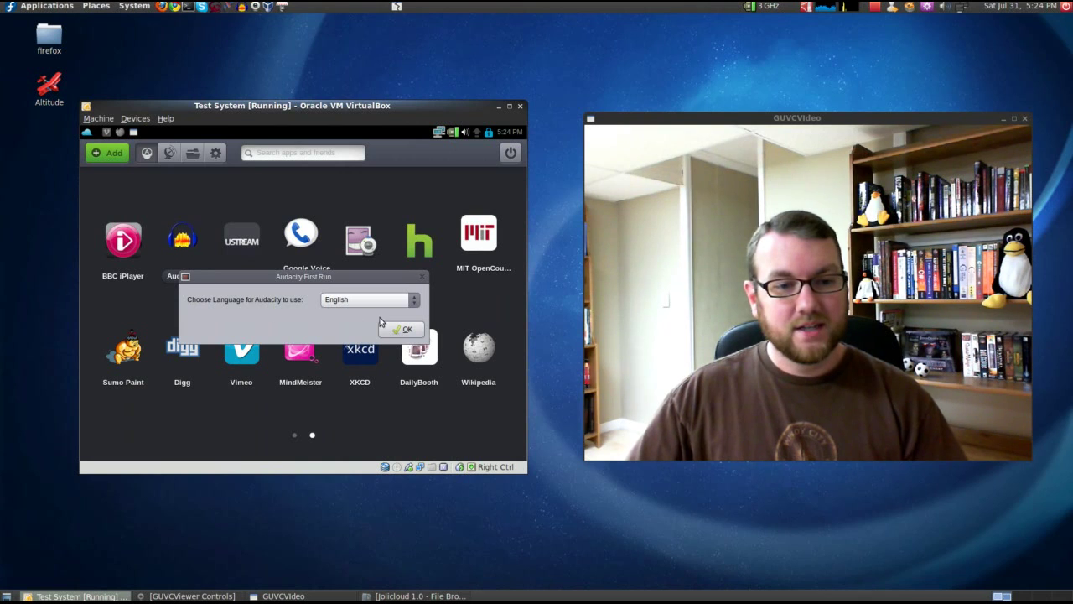
left_click(402, 328)
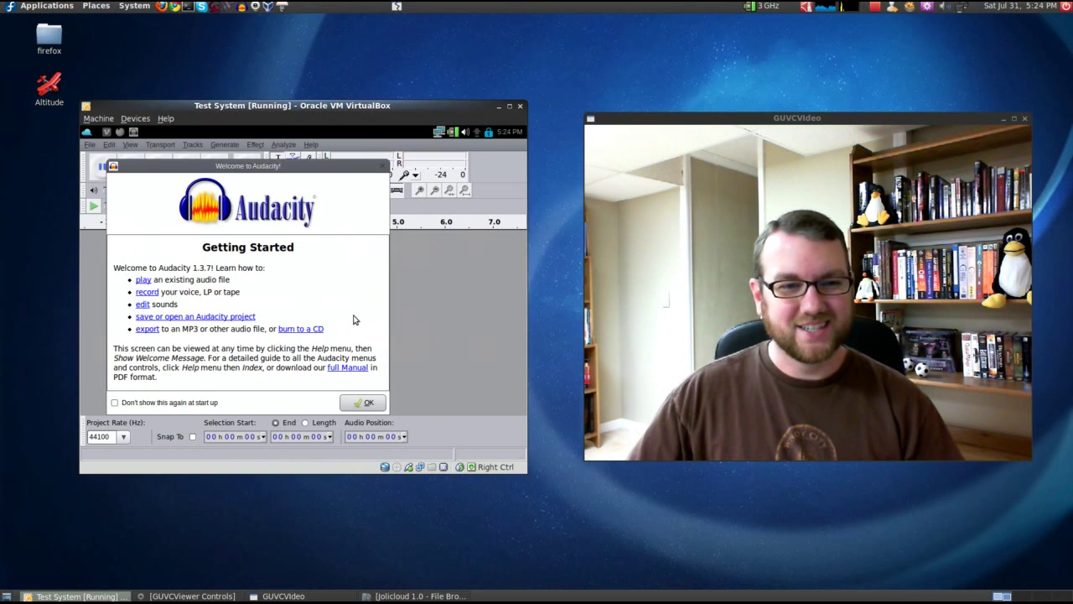
left_click(363, 403)
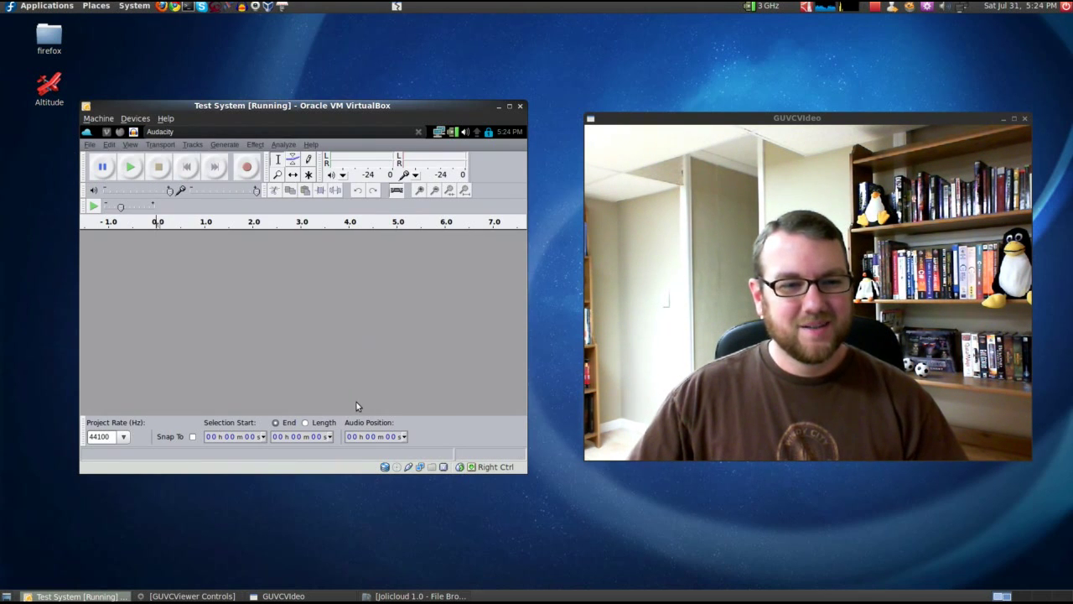
Switch among the running Wikipedia, Vimeo and Audacity apps, and return to the first page of the launcher
left_click(120, 131)
left_click(106, 131)
left_click(133, 132)
left_click(86, 131)
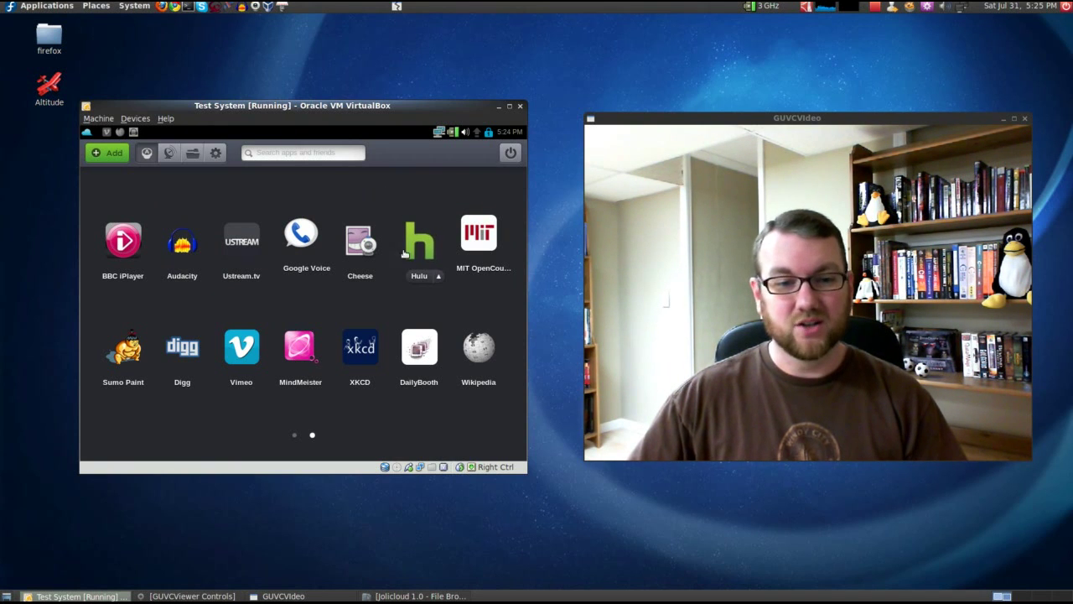
scroll(395, 244, "up", 1)
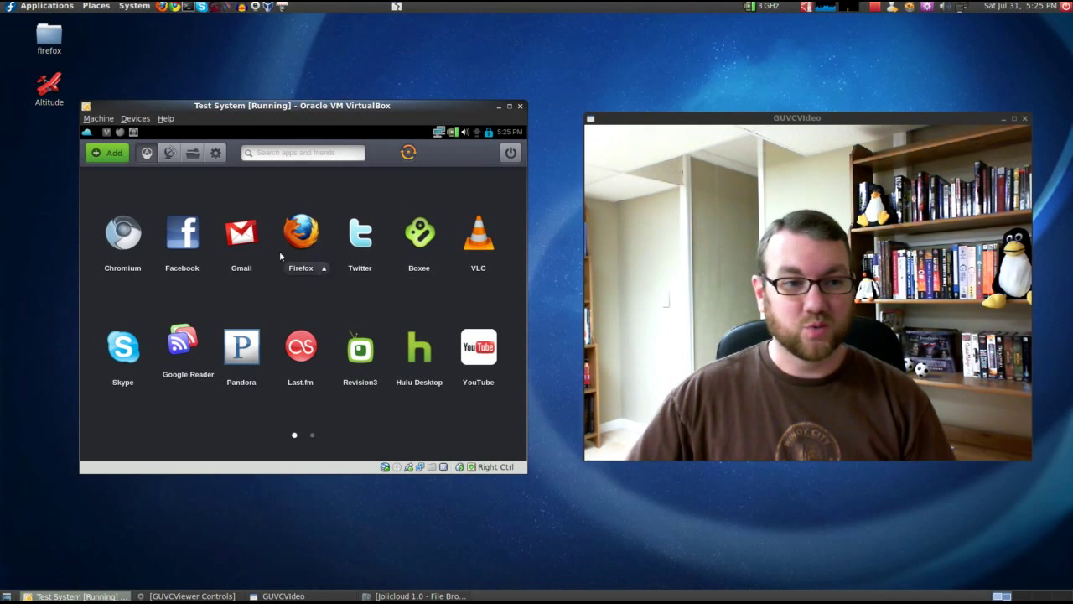
Browse the app directory's most recent Featured Apps, the Friends' Picks and the All Apps listing
left_click(107, 156)
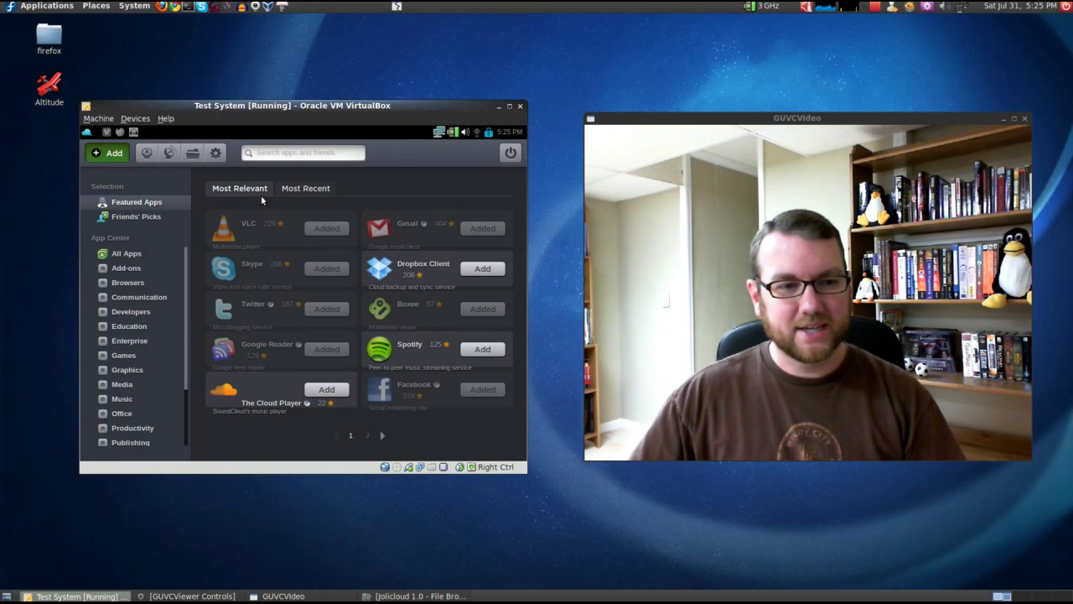
left_click(306, 189)
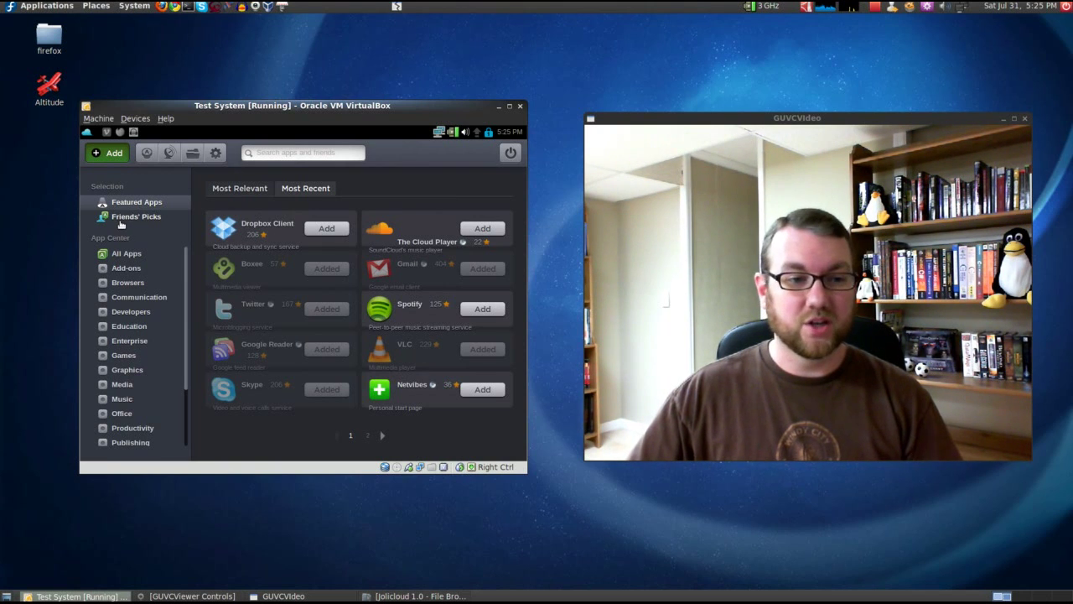
left_click(123, 220)
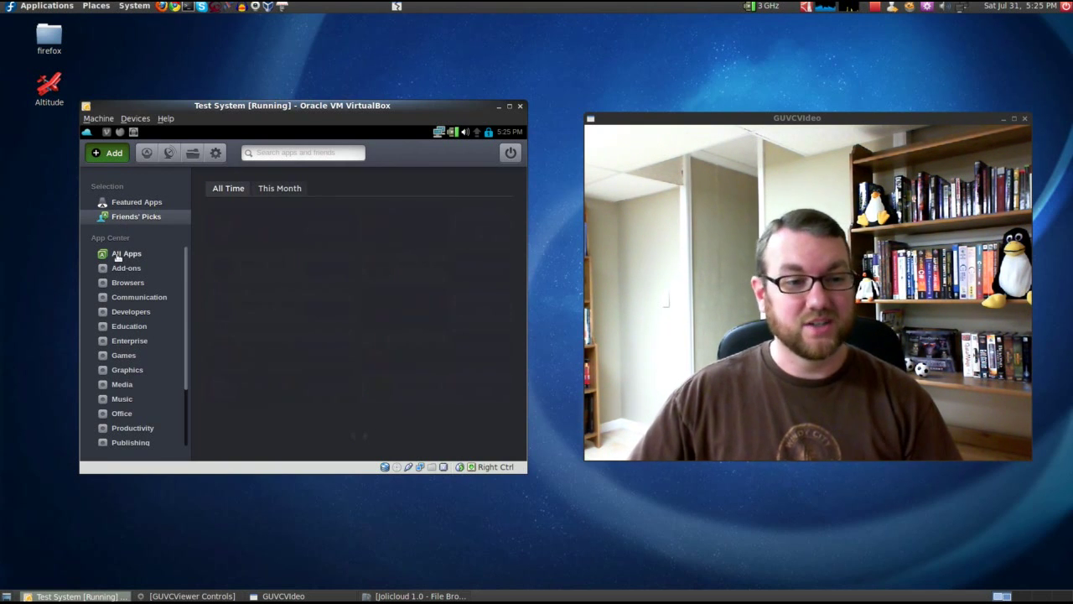
left_click(127, 253)
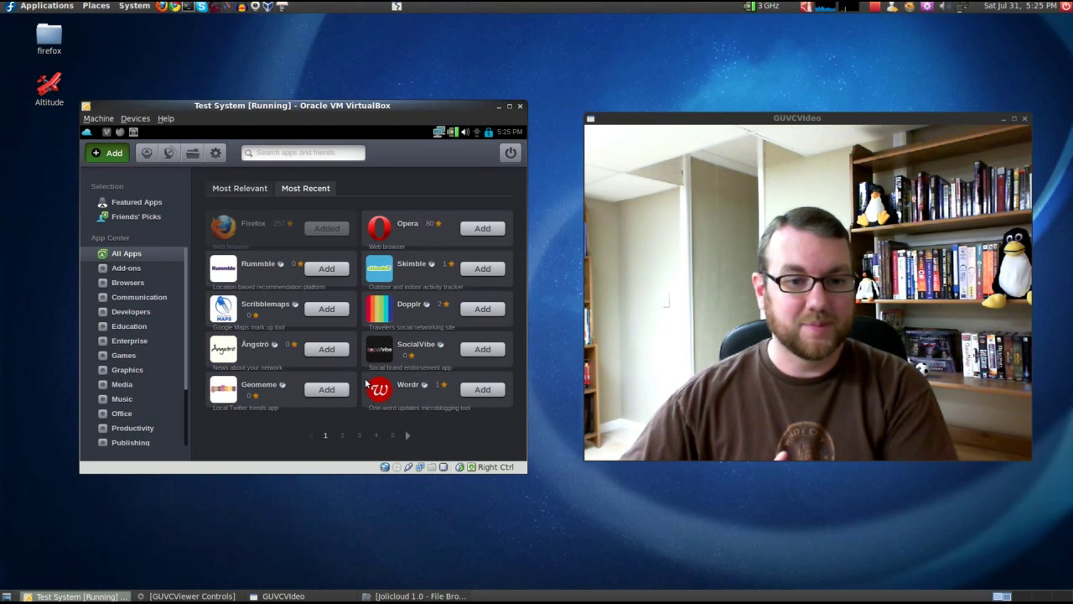
left_click(408, 435)
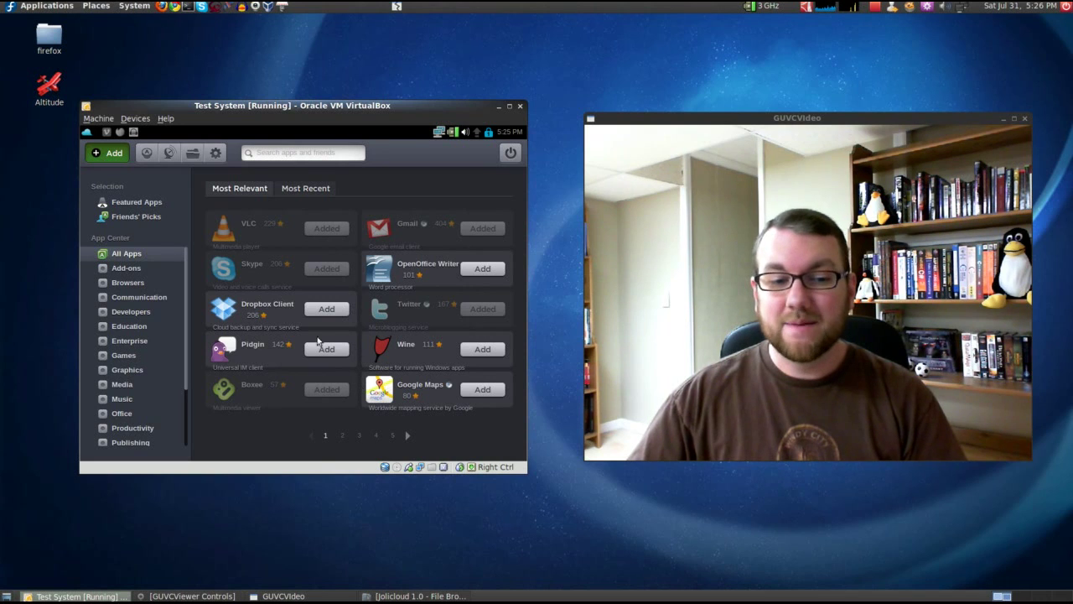
Add Pidgin and Google Maps from All Apps, and find both on the launcher's second and third pages
left_click(324, 349)
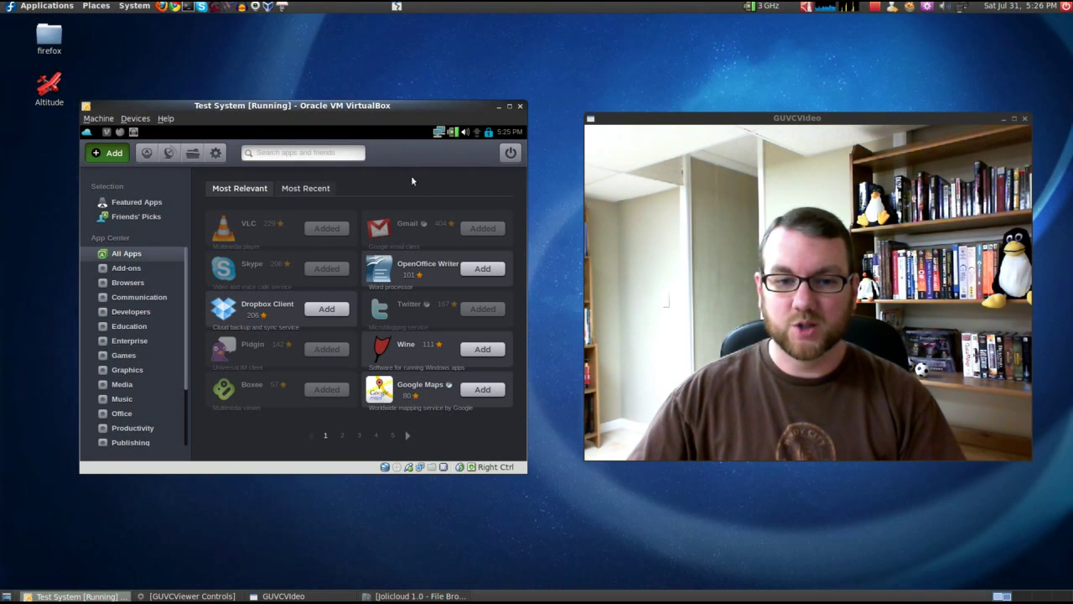
left_click(483, 390)
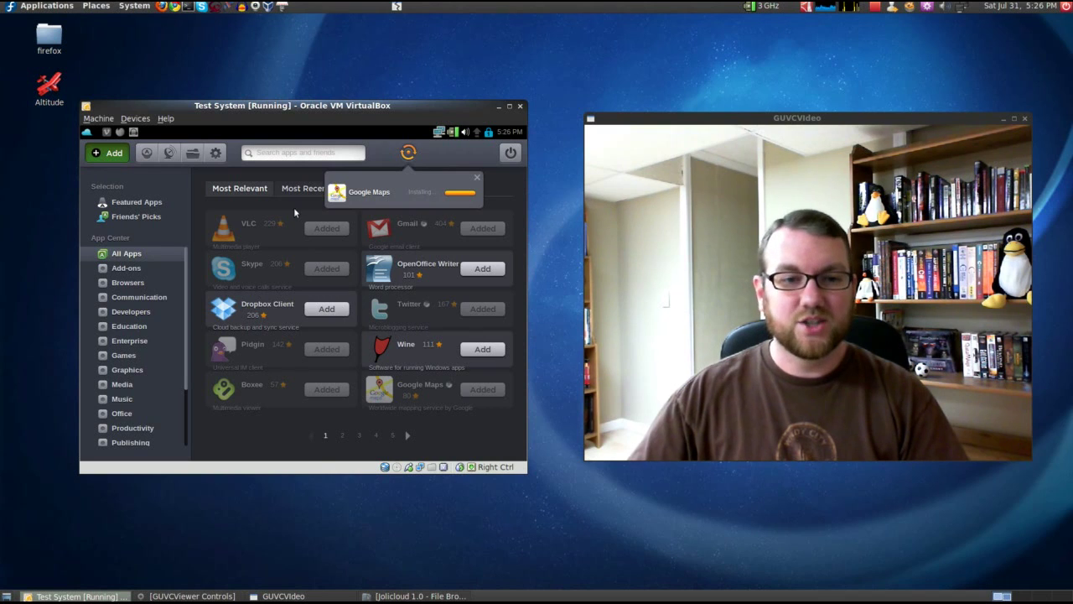
left_click(147, 153)
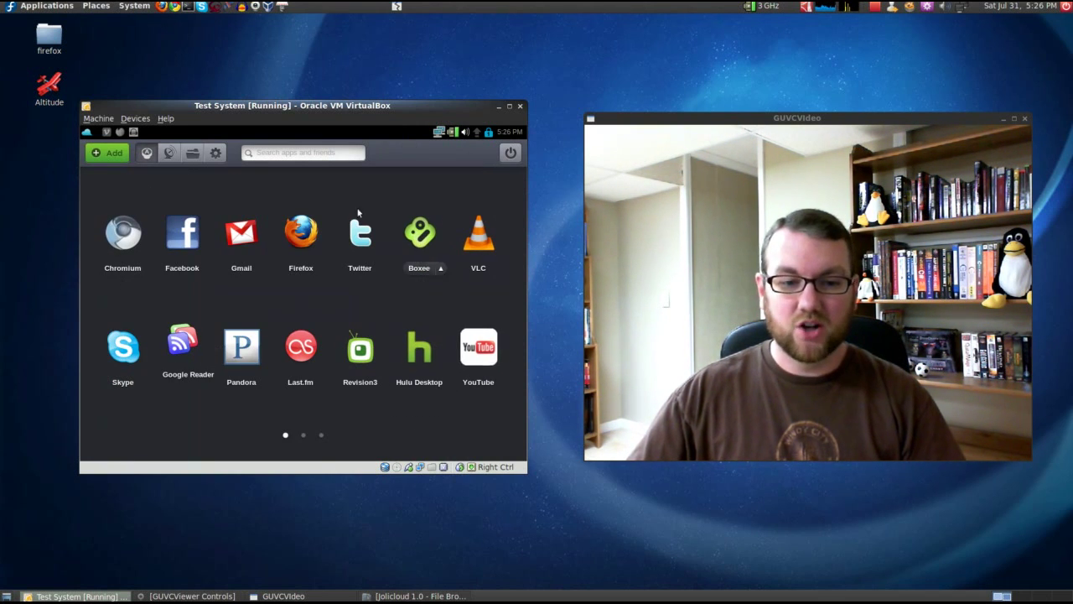
left_click(303, 435)
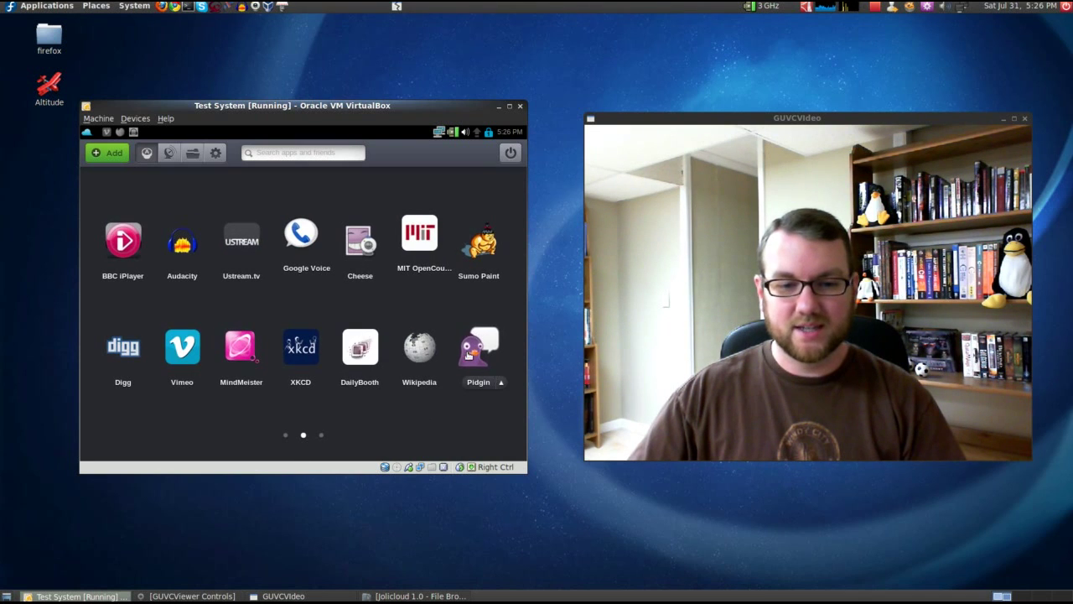
left_click(322, 435)
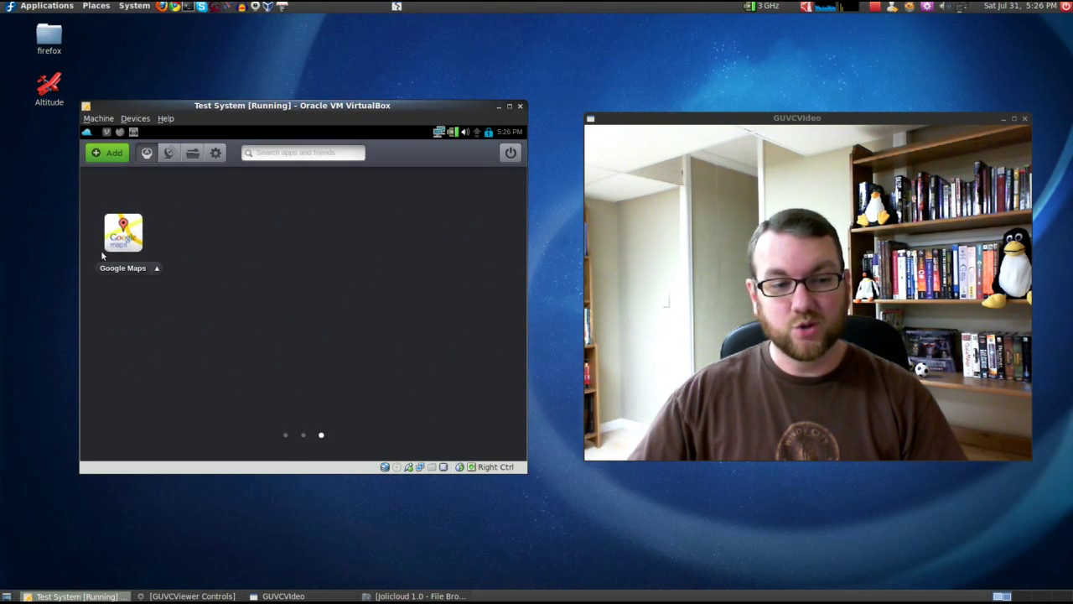
Review the Info and Support sections of the Google Maps details, and go back to the launcher
left_click(157, 269)
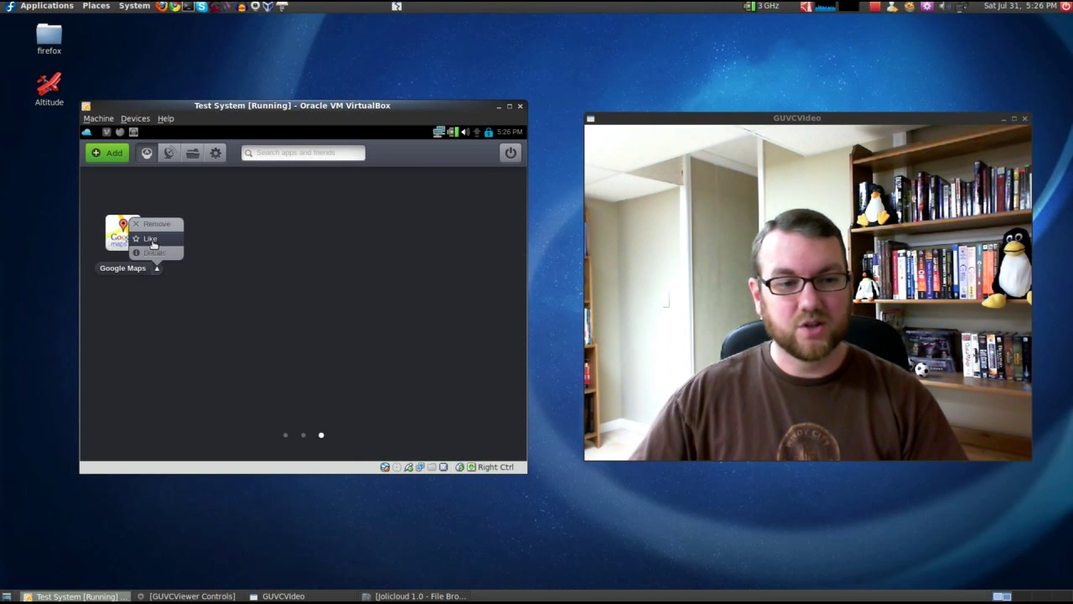
left_click(153, 254)
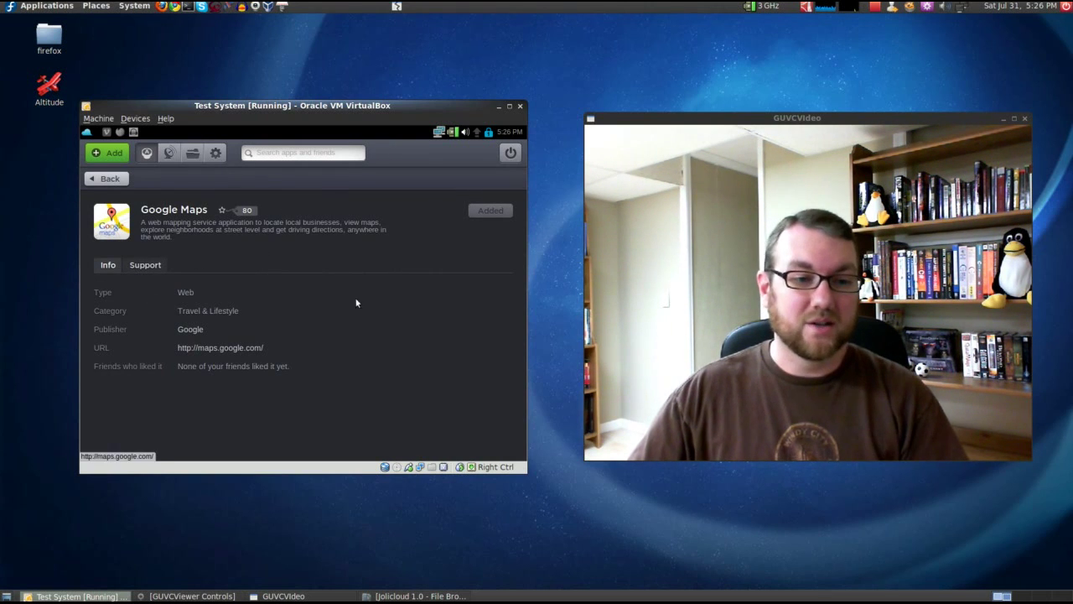
left_click(148, 262)
left_click(115, 265)
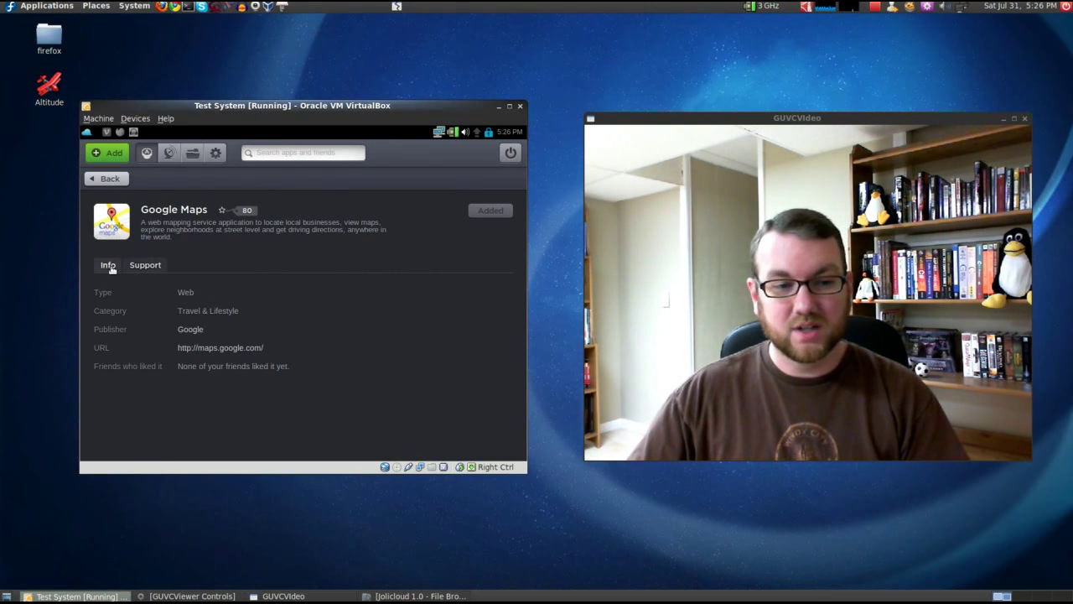
left_click(94, 179)
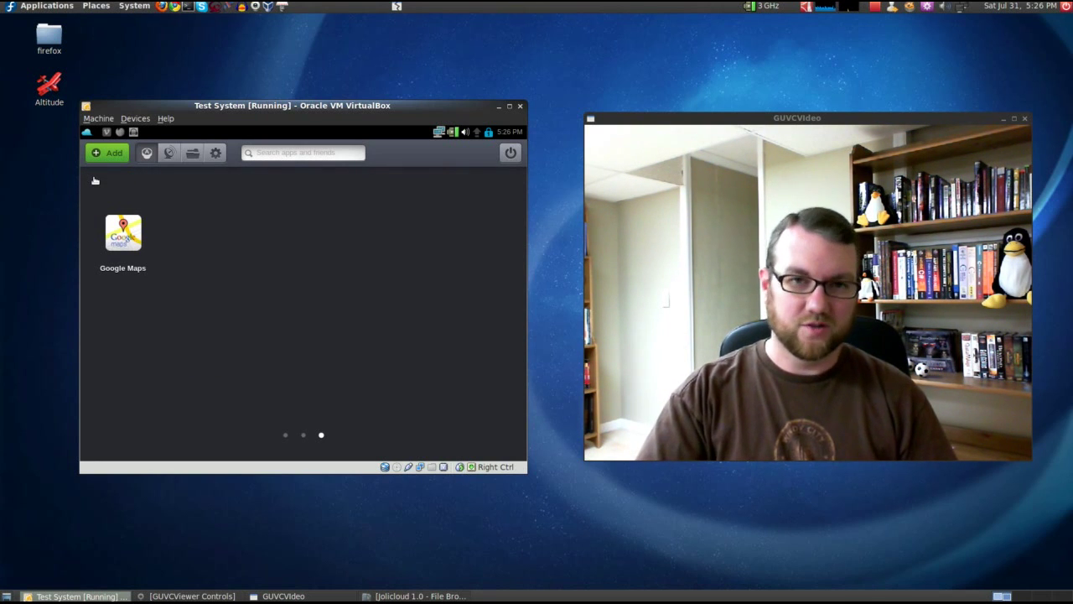
Remove Google Maps from the launcher, dismiss the progress notice, and return to the first page of apps
left_click(156, 268)
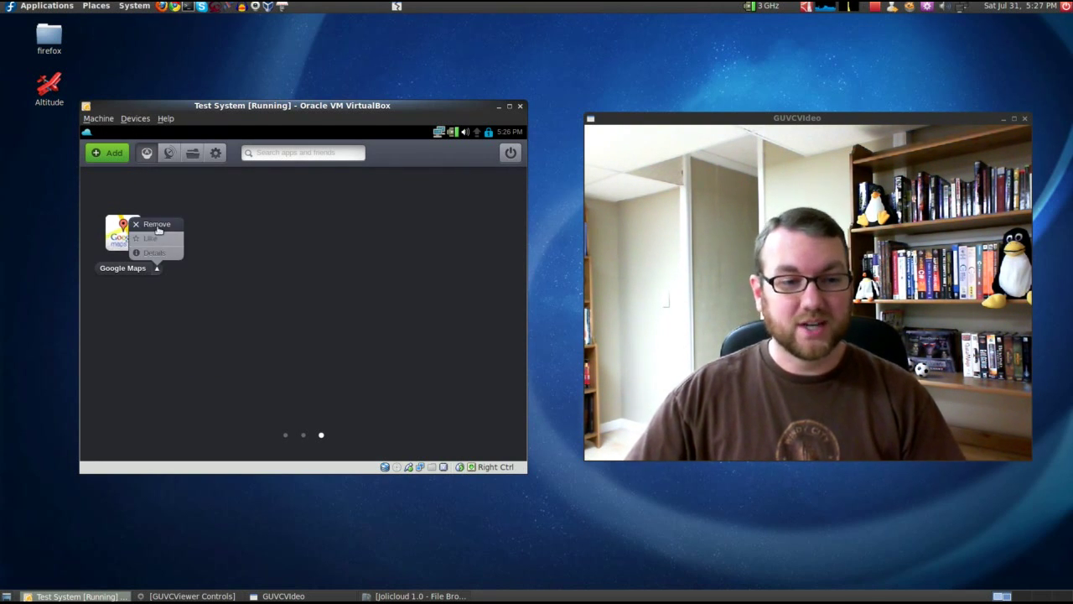
left_click(157, 224)
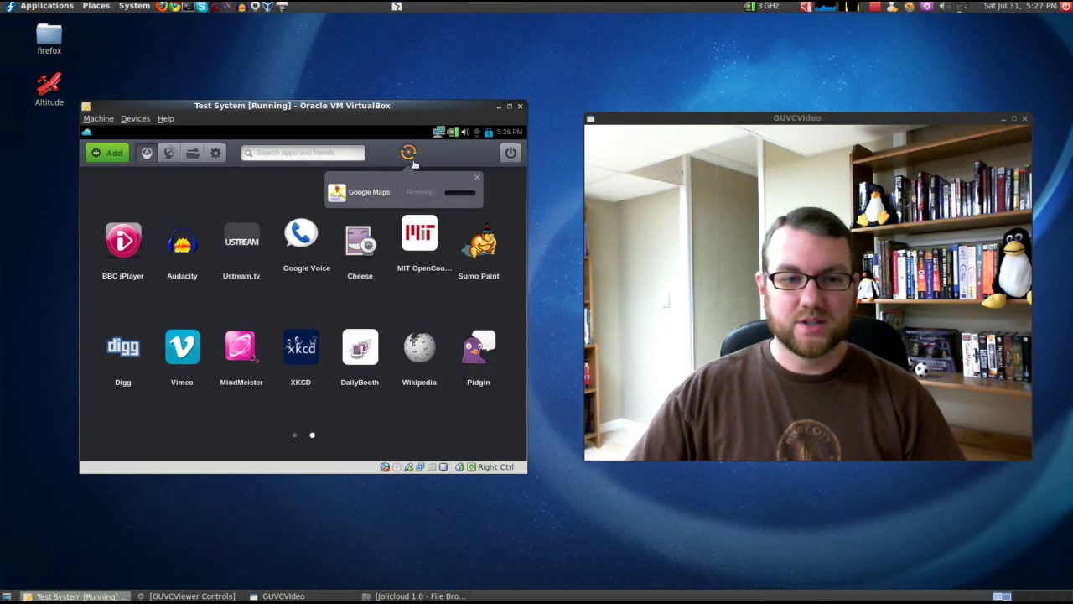
left_click(476, 178)
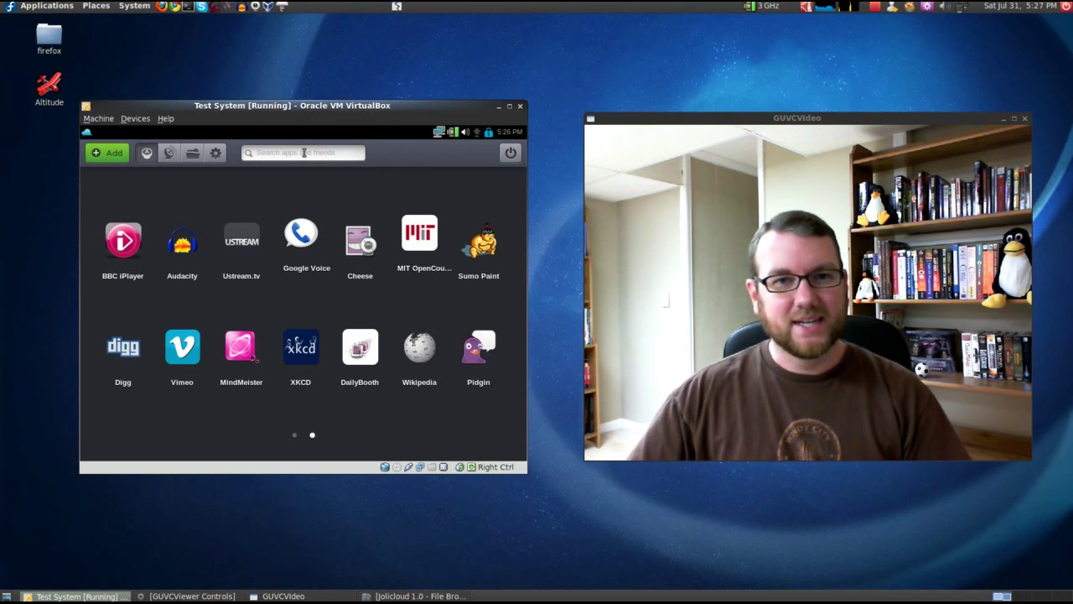
left_click(294, 435)
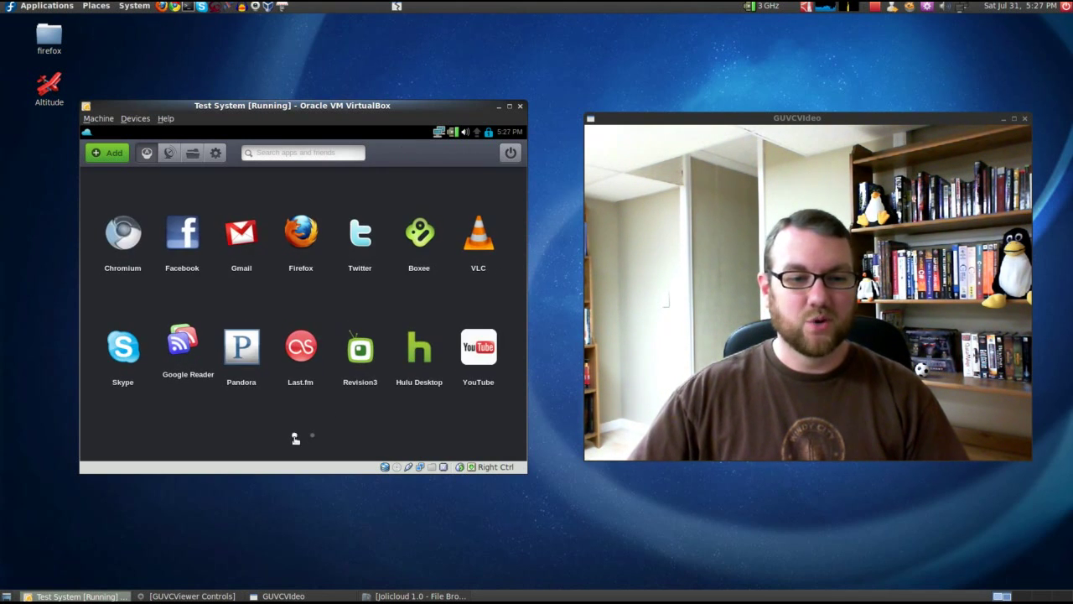
Search apps and friends for "google", launch Google Voice from the quick launch results, and close it
left_click(283, 156)
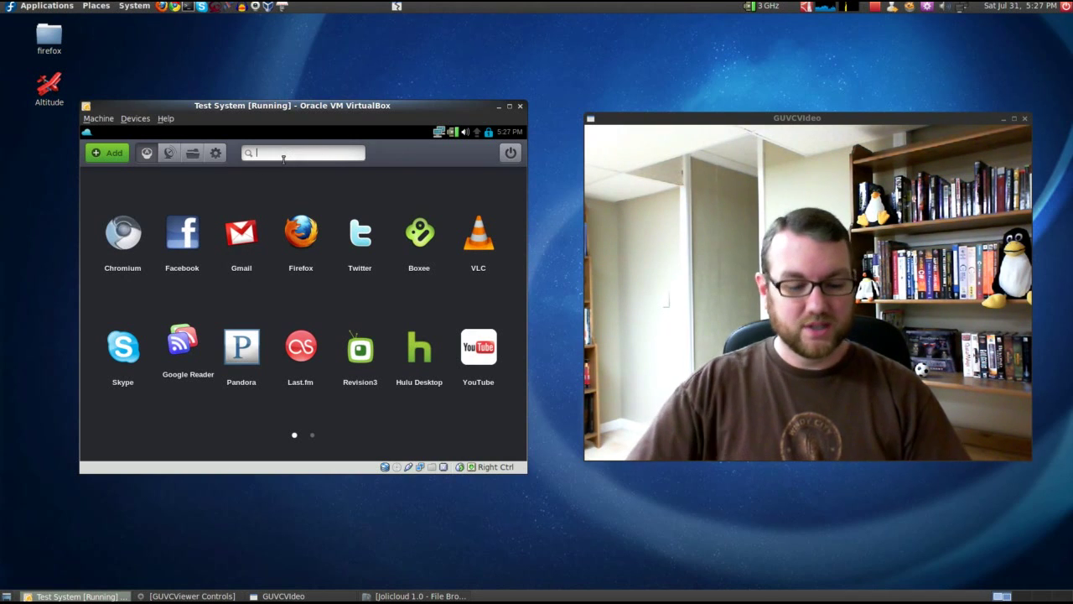
type("google")
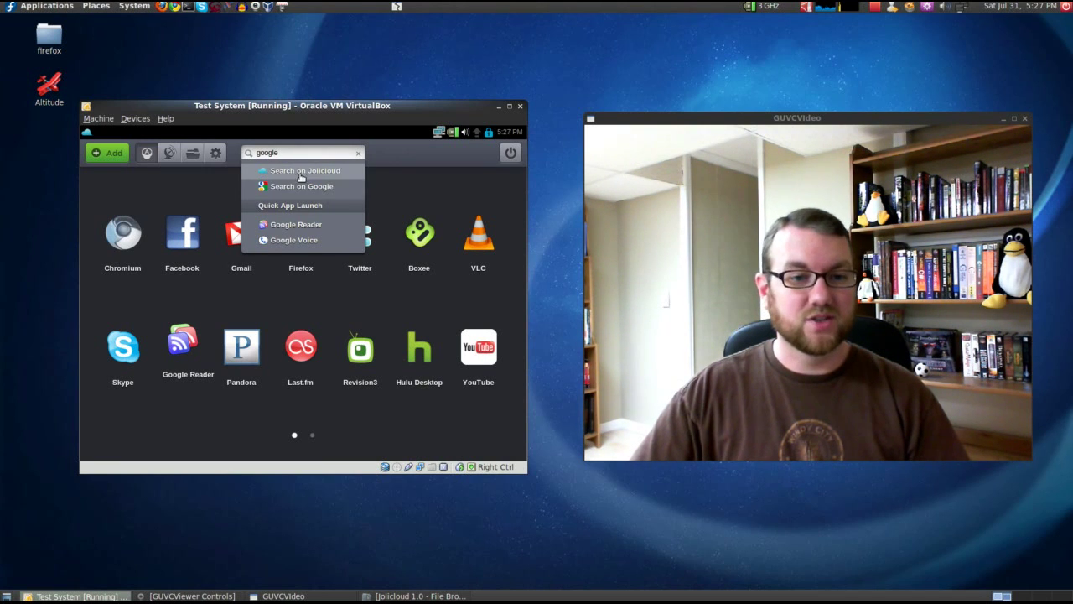
left_click(285, 242)
left_click(285, 242)
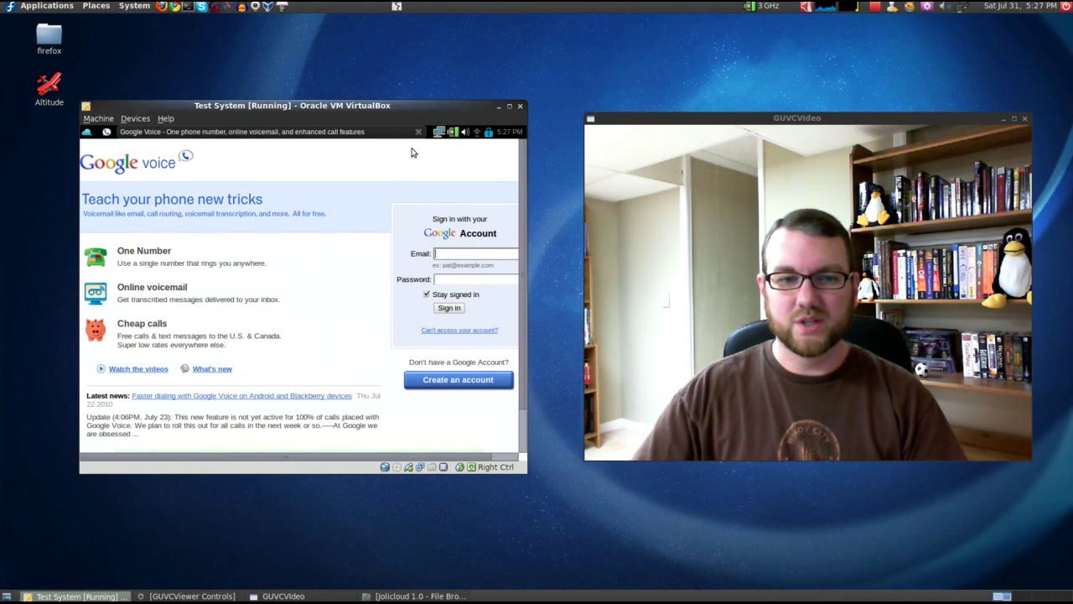
left_click(418, 133)
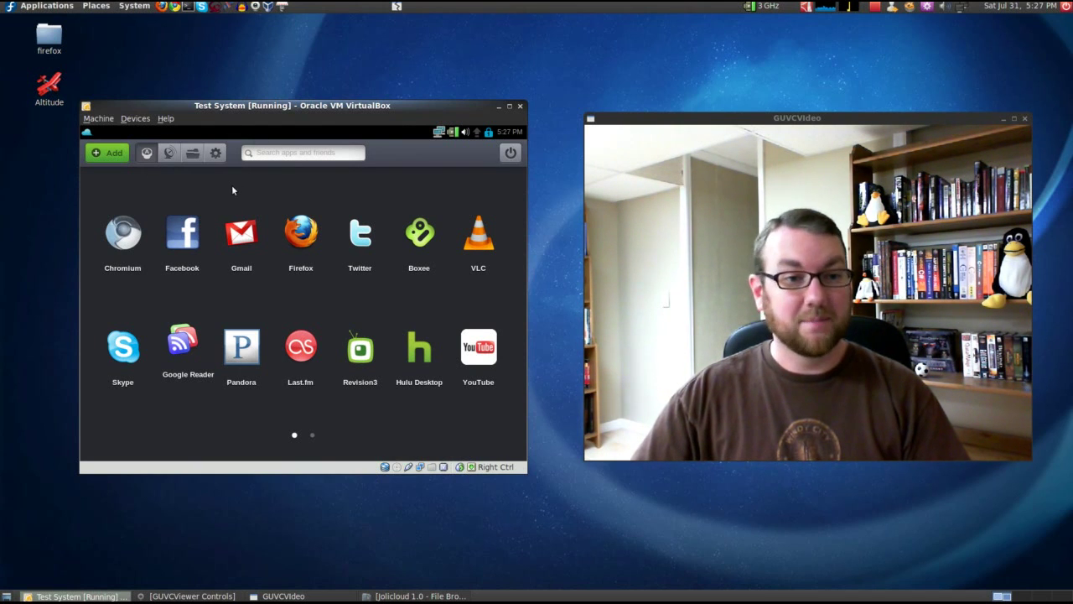
Look through the All and You activity streams and the list of accounts being followed
left_click(170, 153)
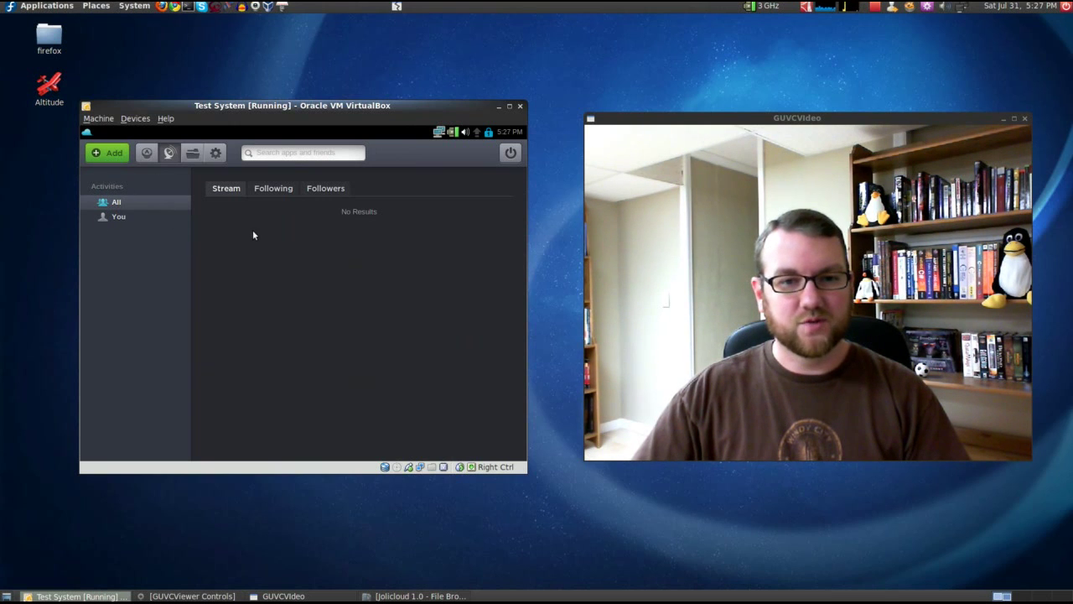
left_click(122, 217)
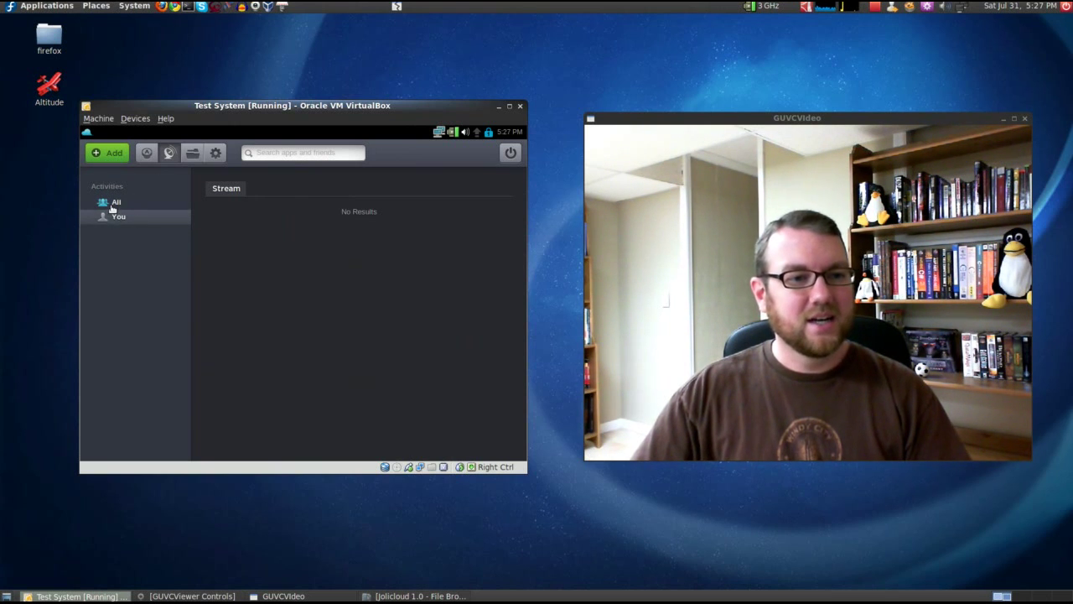
left_click(114, 204)
left_click(322, 190)
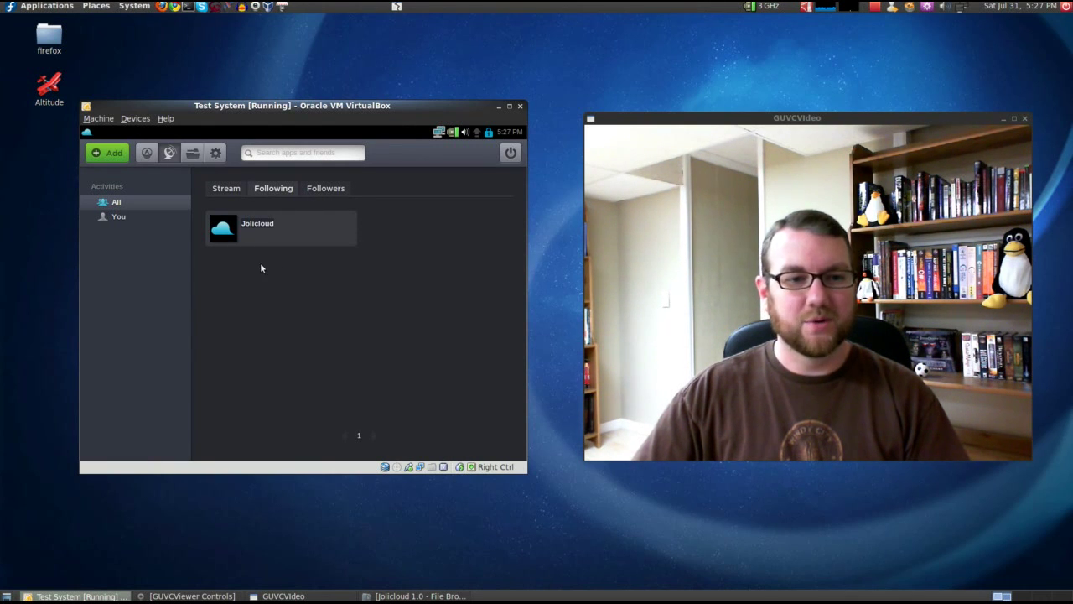
View the list of followers, and search apps and friends for users by first name
left_click(324, 190)
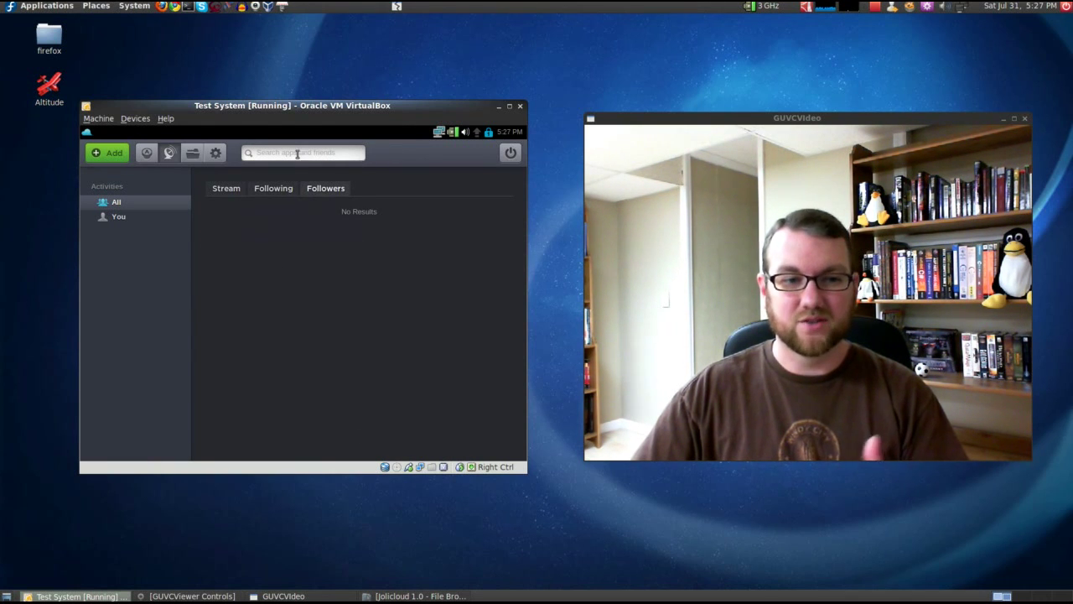
left_click(296, 155)
type("jordan")
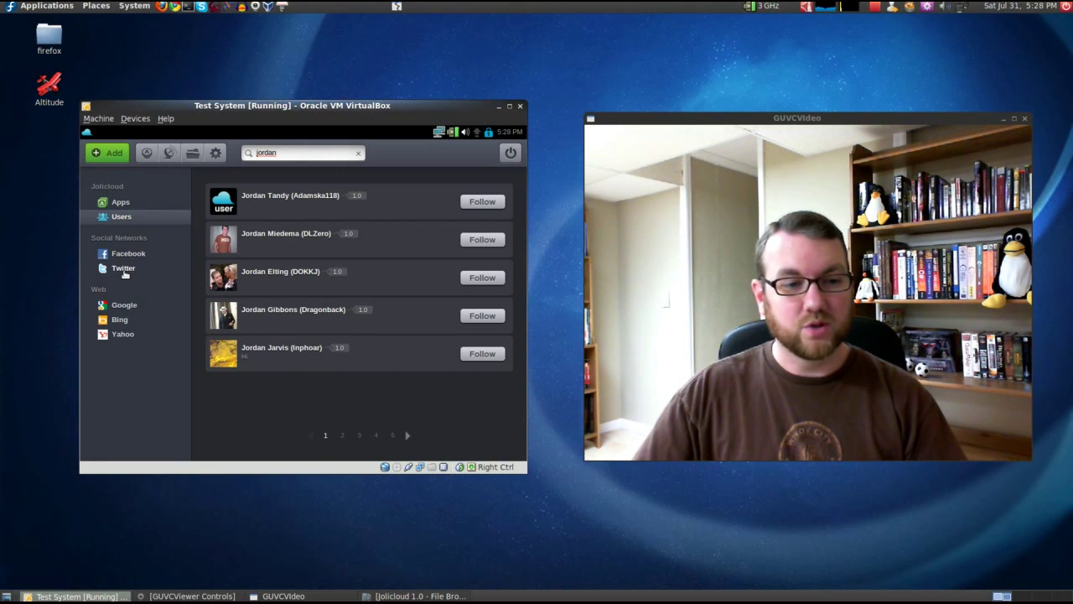
View the Twitter results for the same search term, close them, and check the Jolicloud Apps results
left_click(124, 269)
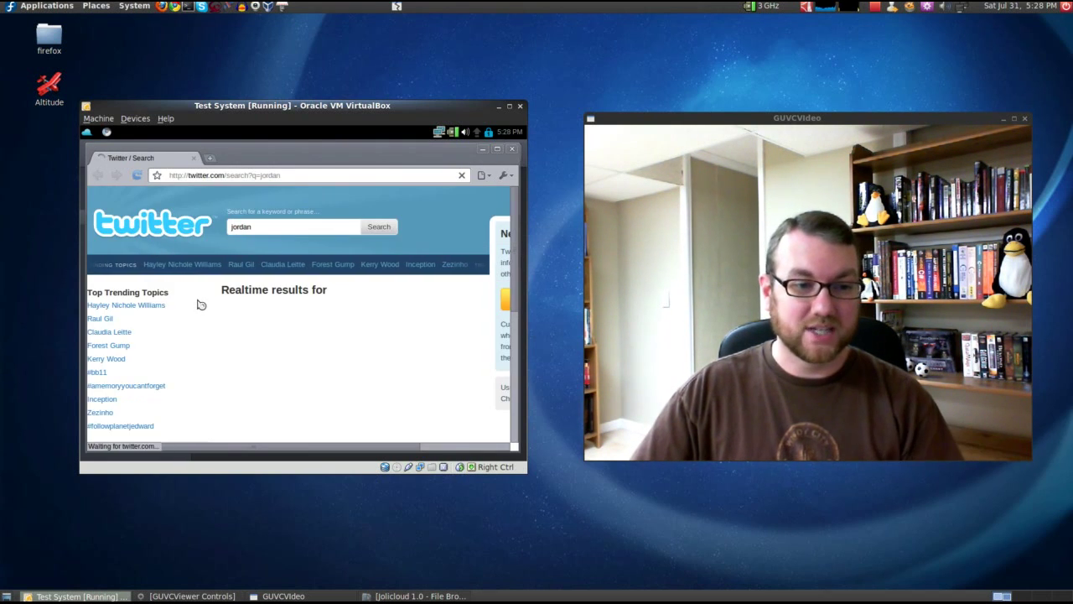
scroll(200, 304, "down", 1)
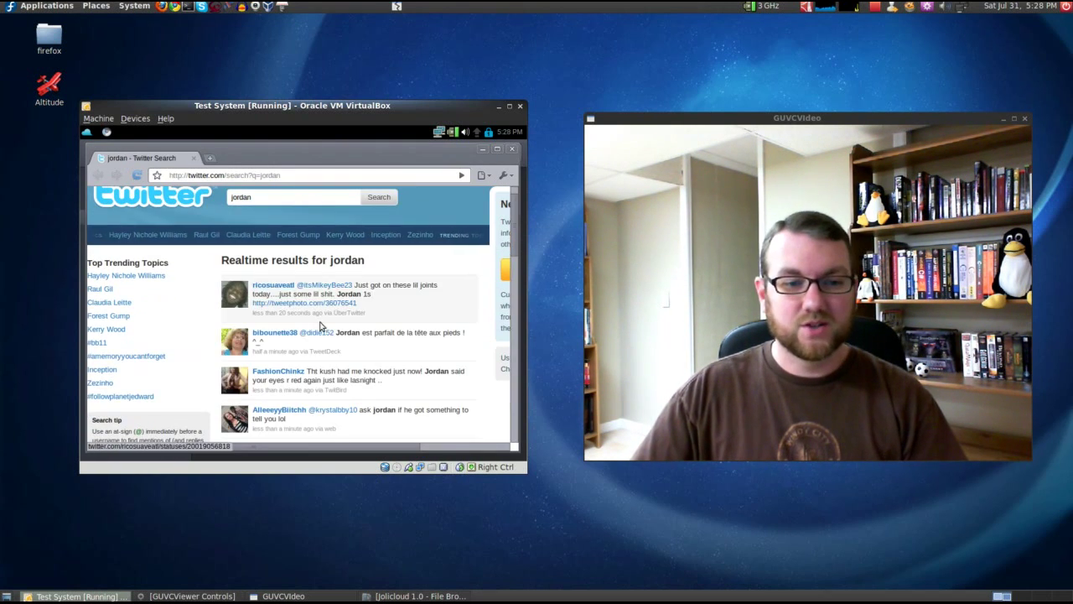
left_click(193, 157)
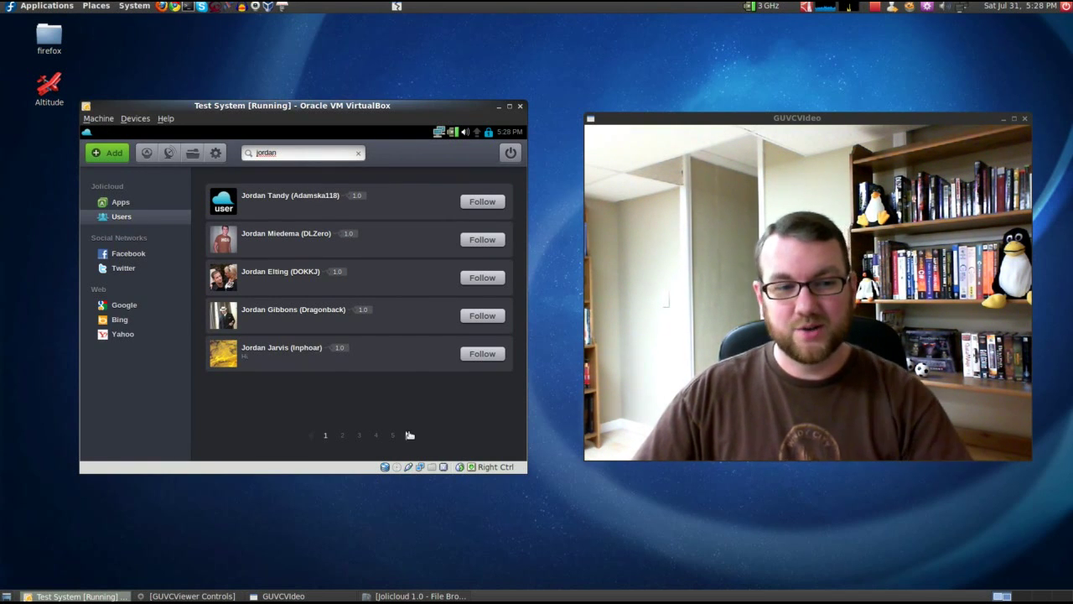
left_click(119, 204)
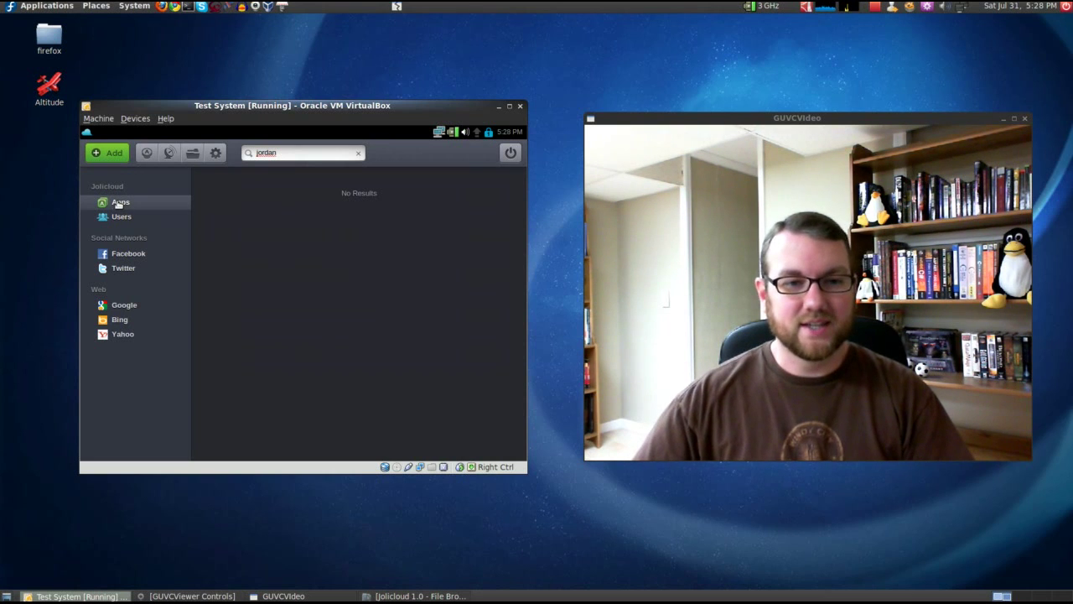
Replace the search term with "sumo" and run the search on Jolicloud
double_click(284, 152)
key("BackSpace")
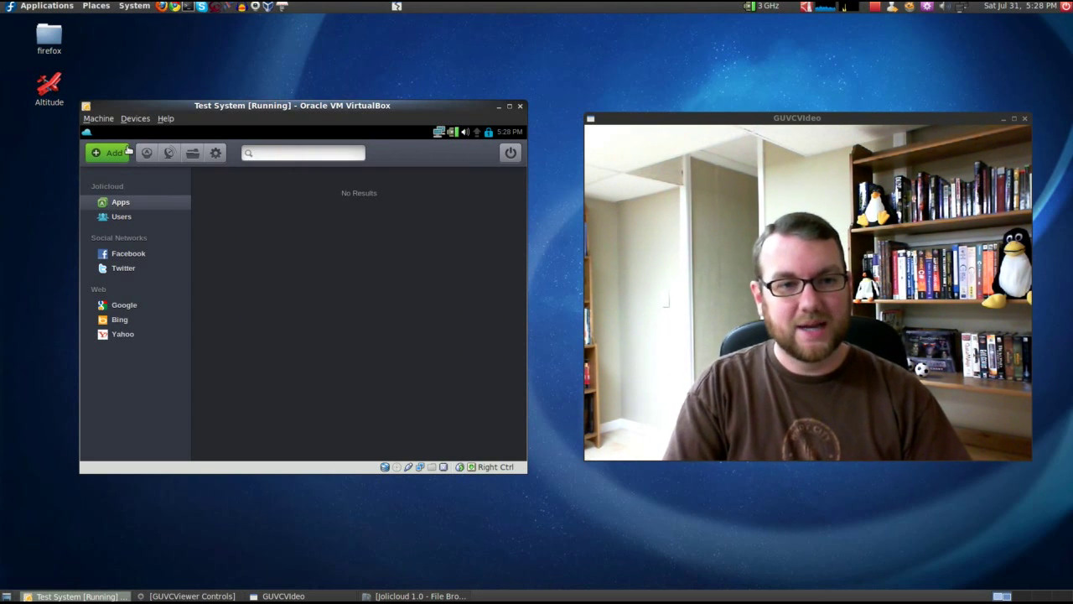
type("su")
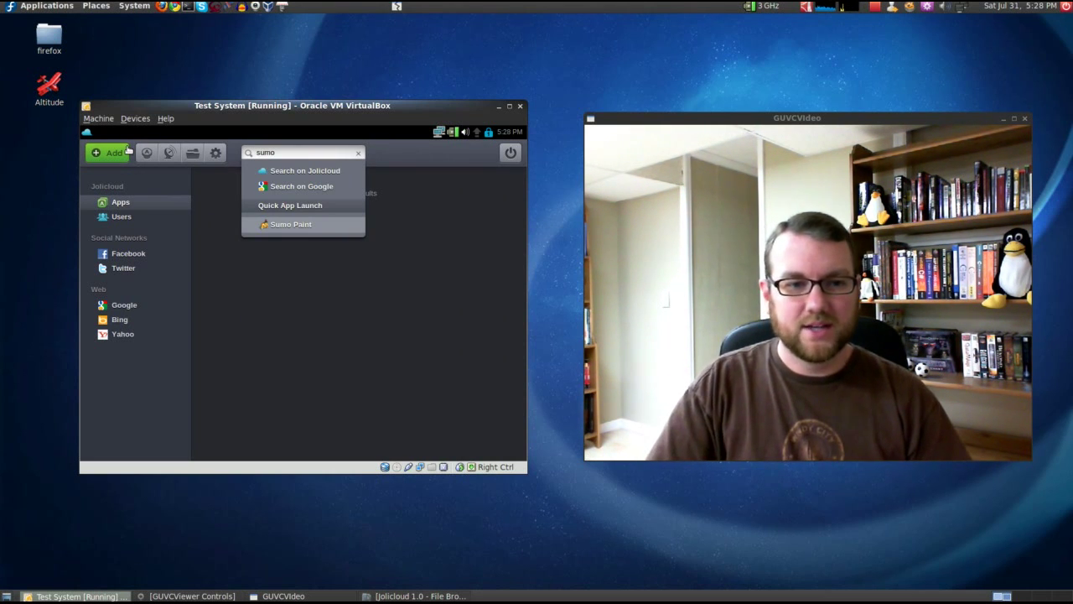
type("mo")
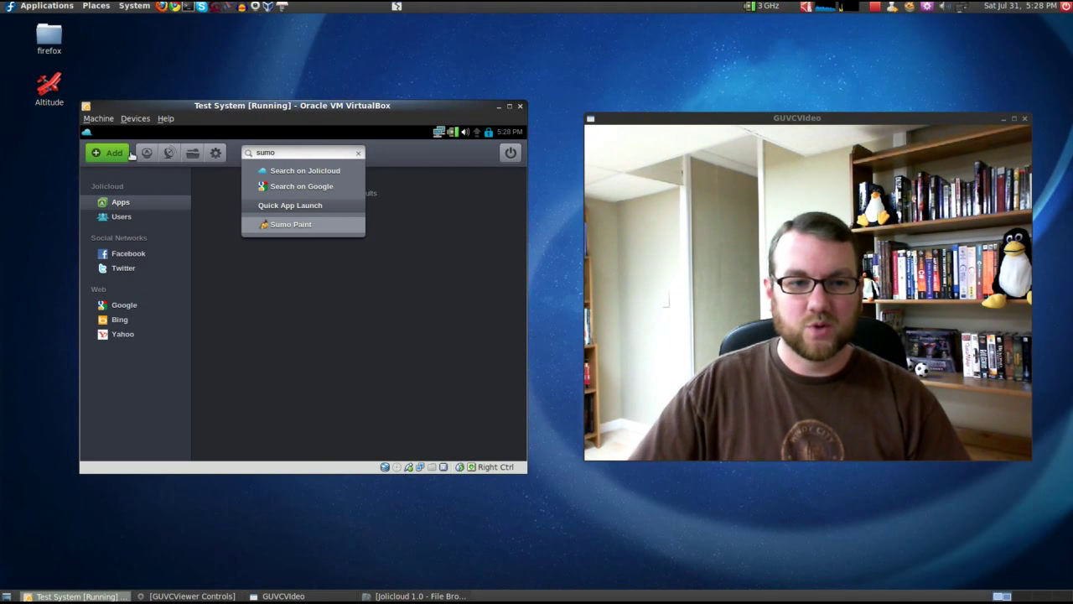
left_click(317, 172)
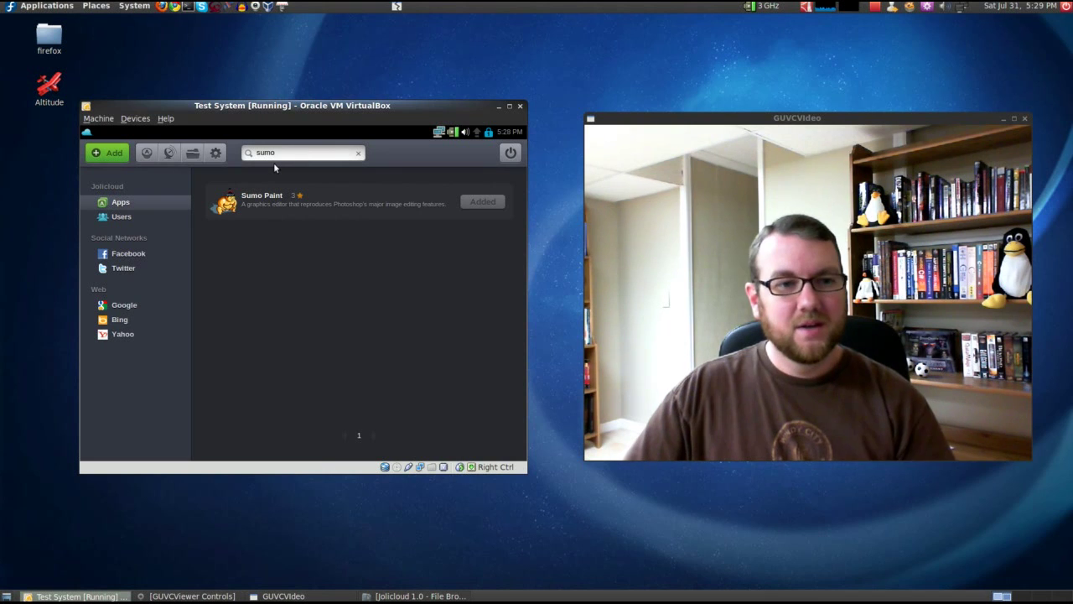
Show the local folders and web storage services, open the Dropbox site through its access link, and close it
left_click(192, 153)
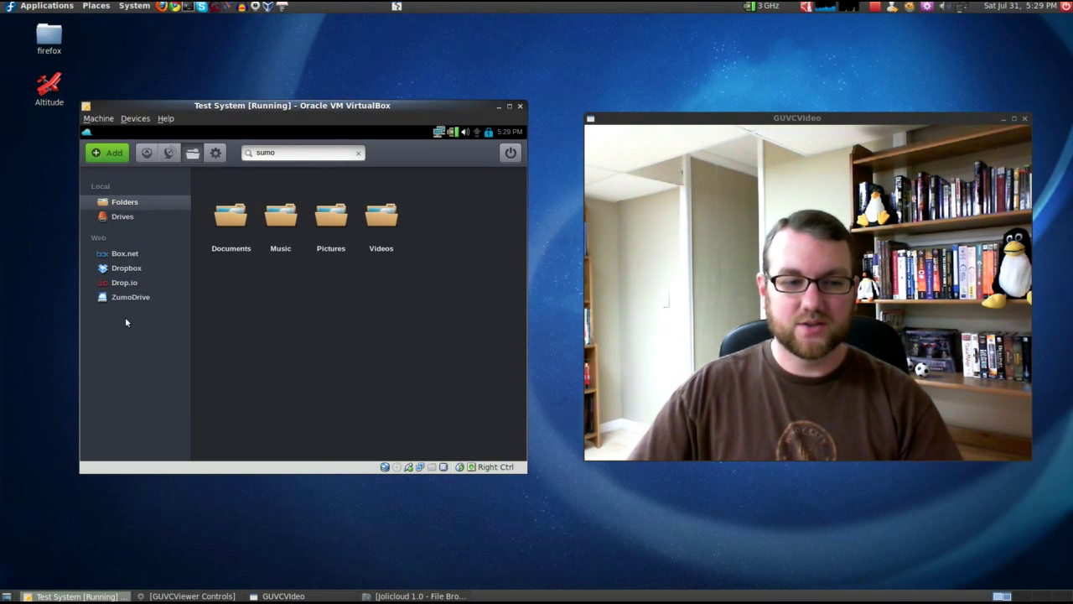
left_click(126, 269)
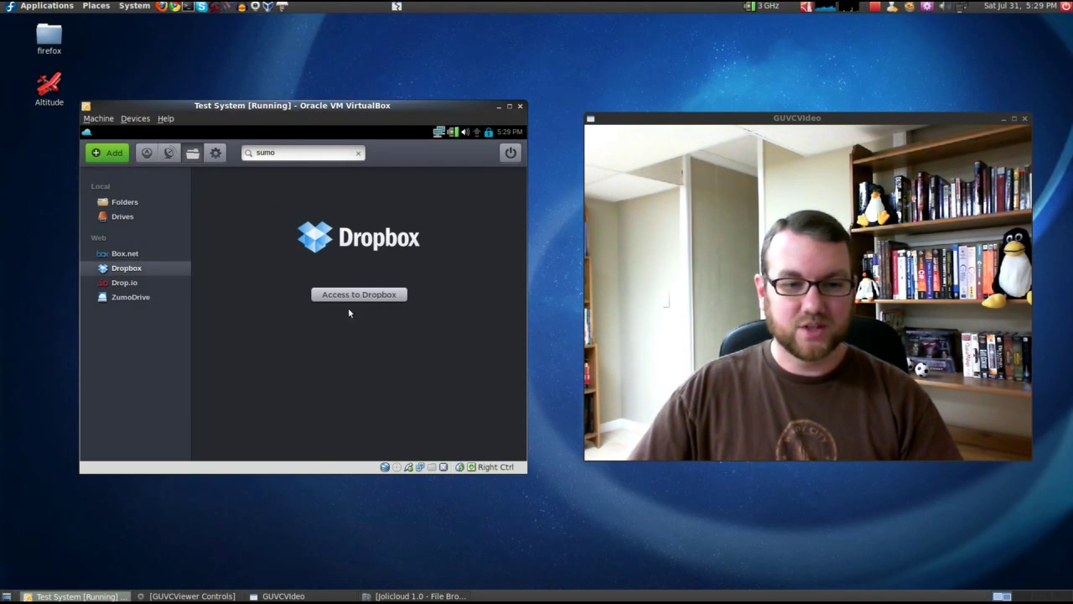
left_click(369, 295)
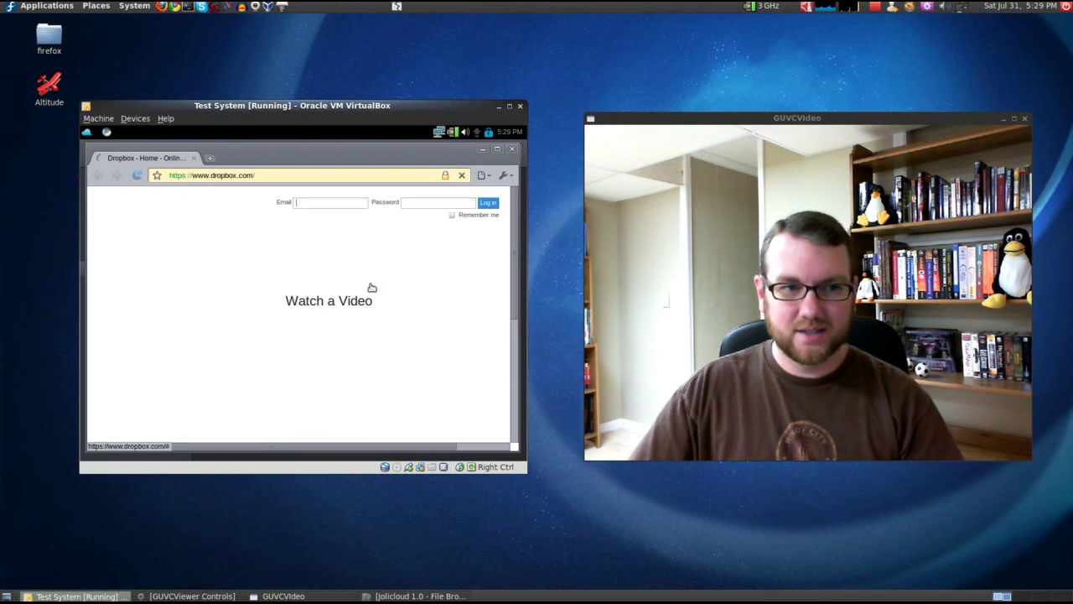
left_click(513, 150)
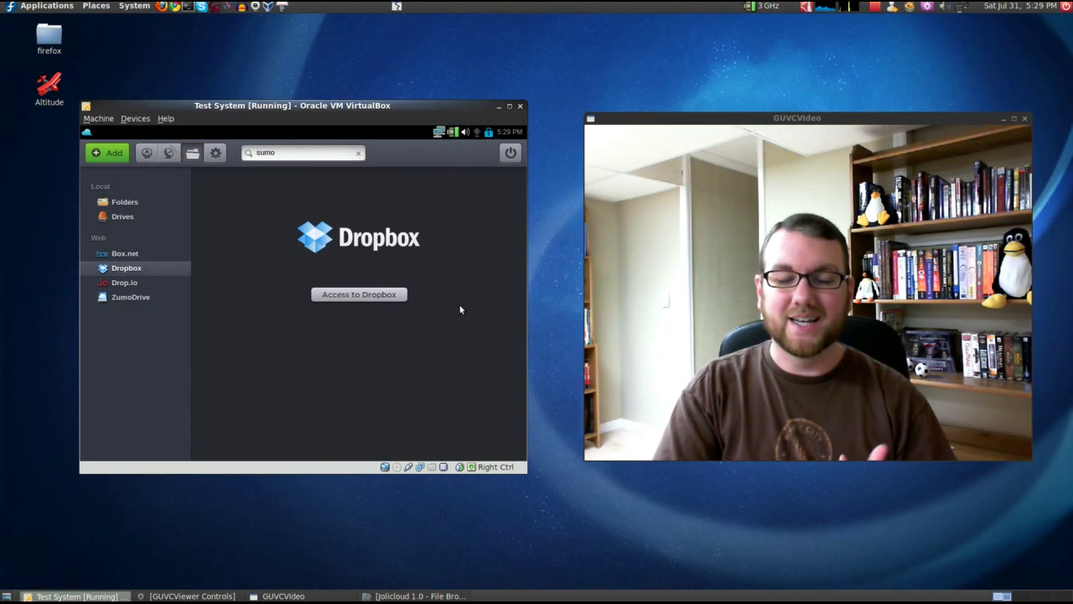
Review the account settings, going through the Info, Membership, History, Favorite Apps and Devices sections
left_click(216, 154)
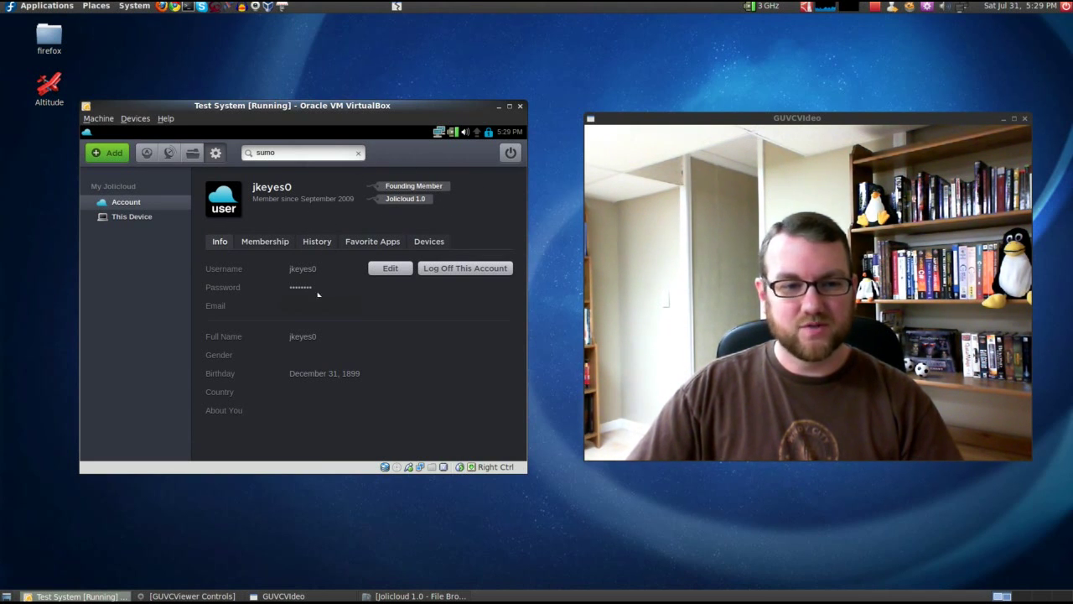
left_click(260, 243)
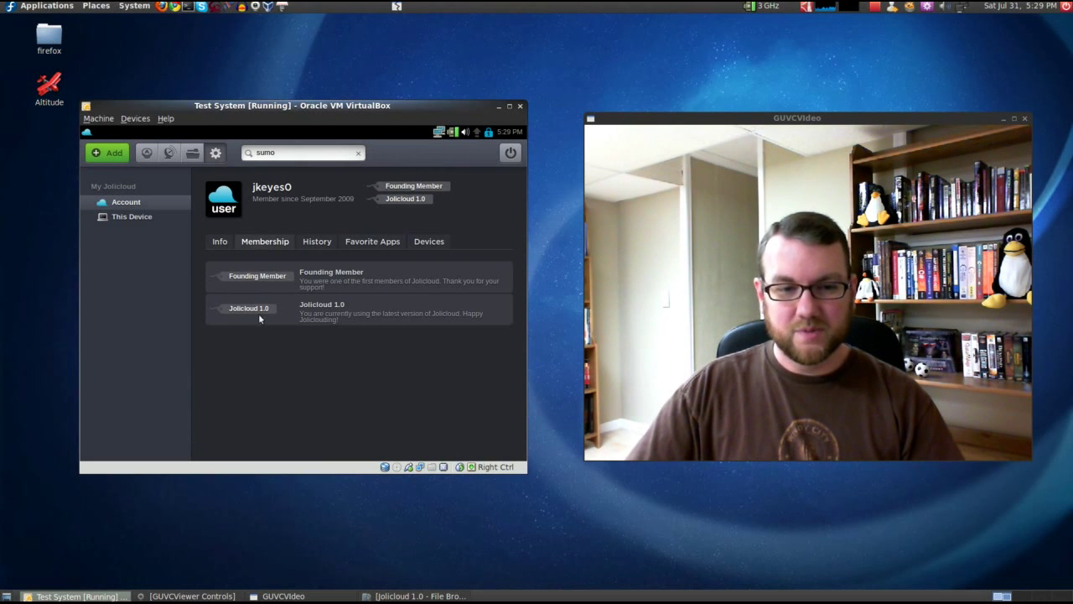
left_click(308, 245)
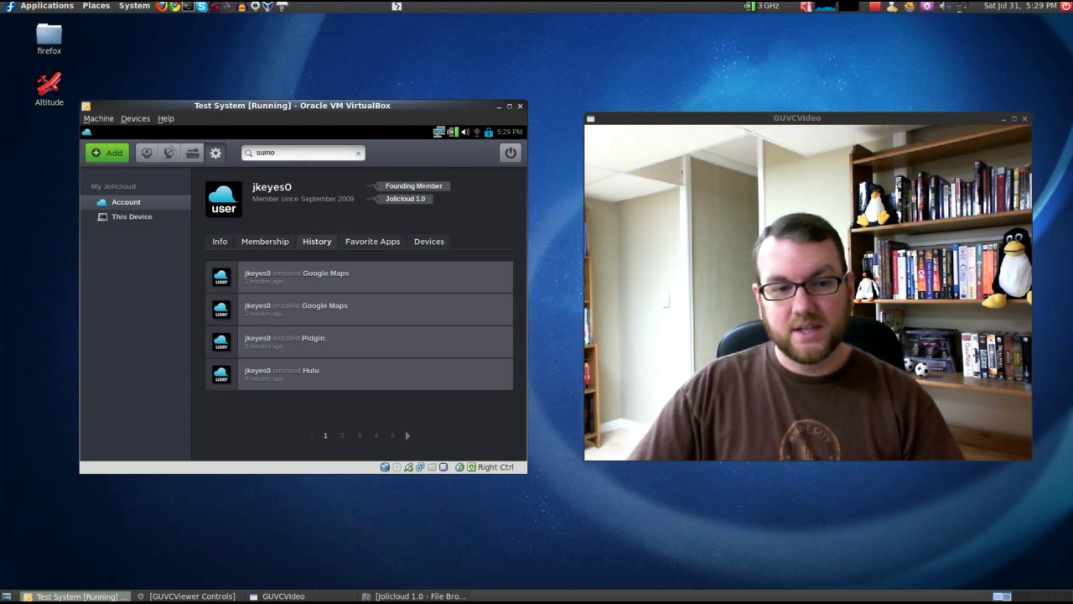
left_click(374, 244)
left_click(427, 242)
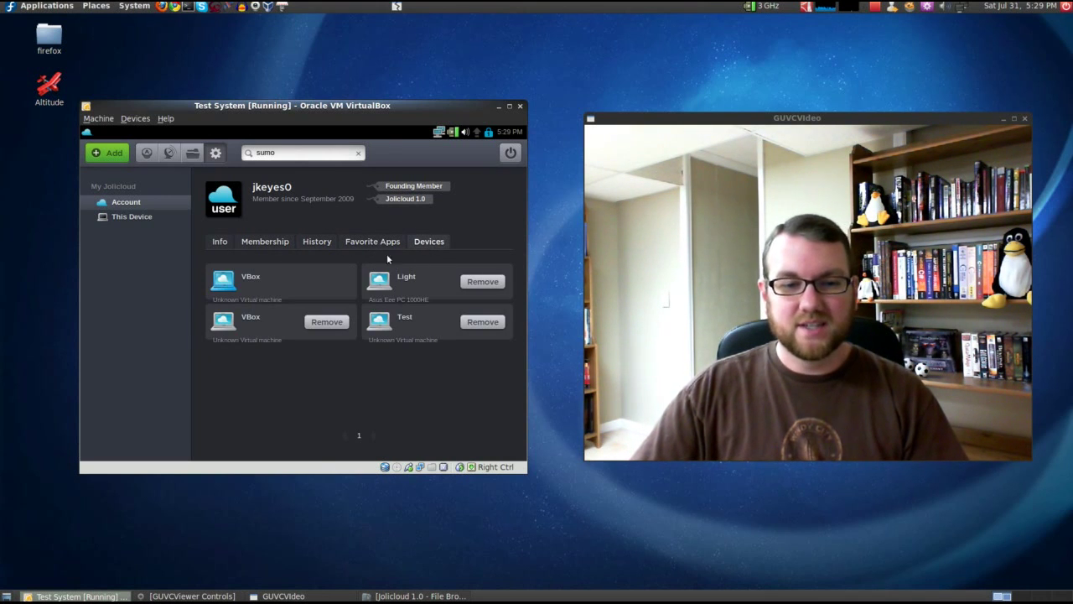
Review the Legacy Apps and Info sections of This Device, and return to the launcher
left_click(123, 219)
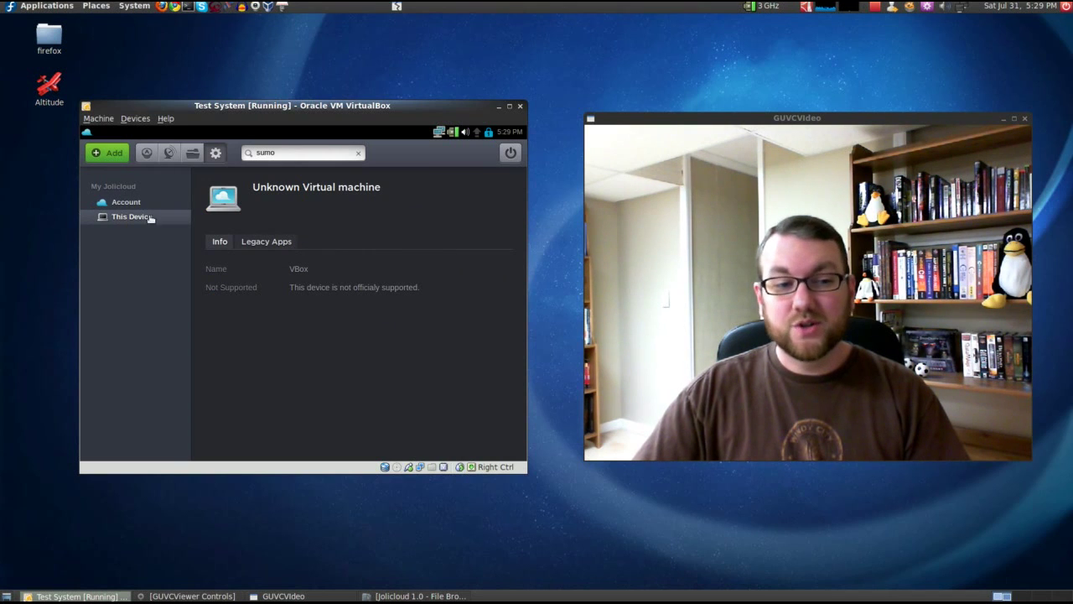
left_click(255, 241)
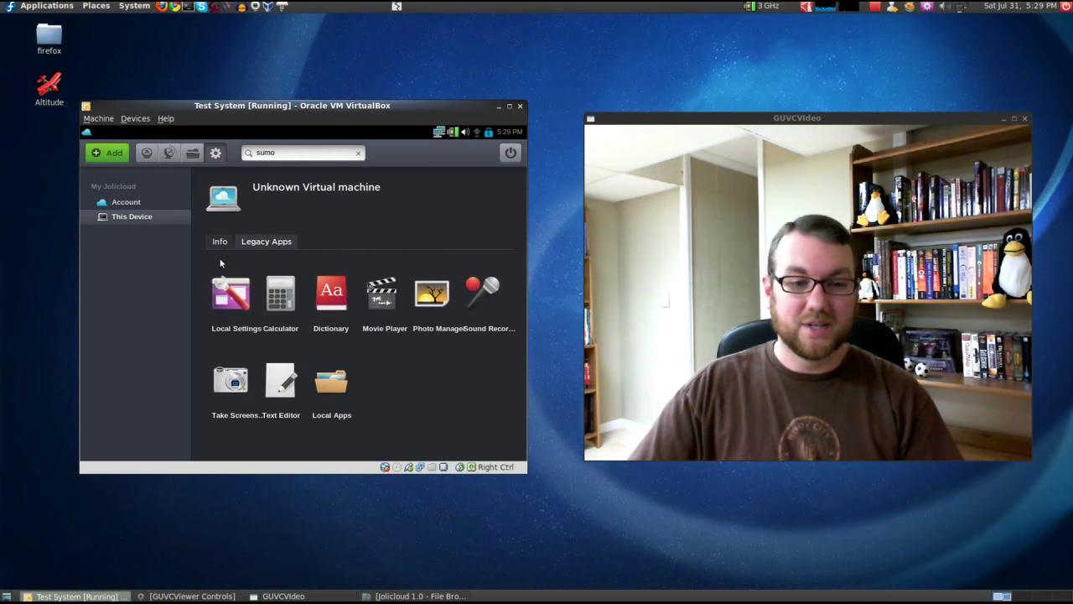
left_click(219, 243)
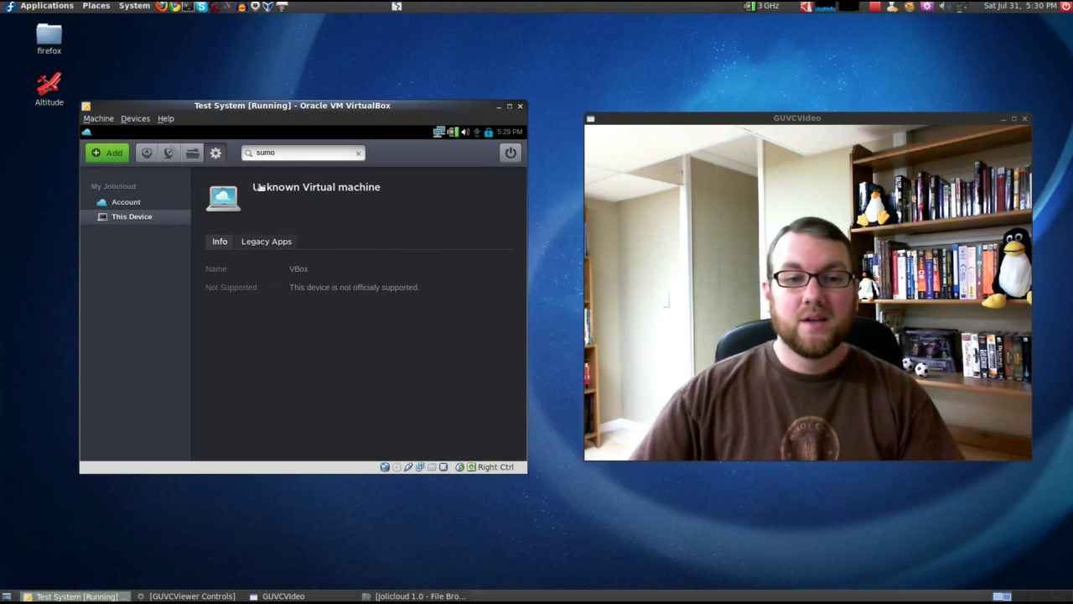
left_click(146, 153)
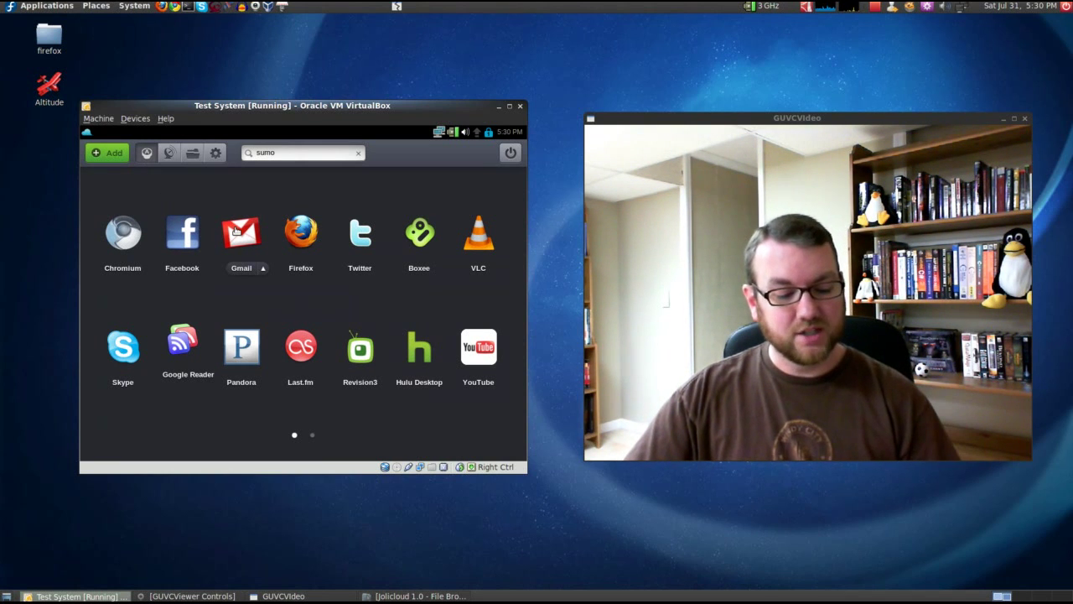
Open a terminal and run uname -a to show the kernel information
key("ctrl+alt+t")
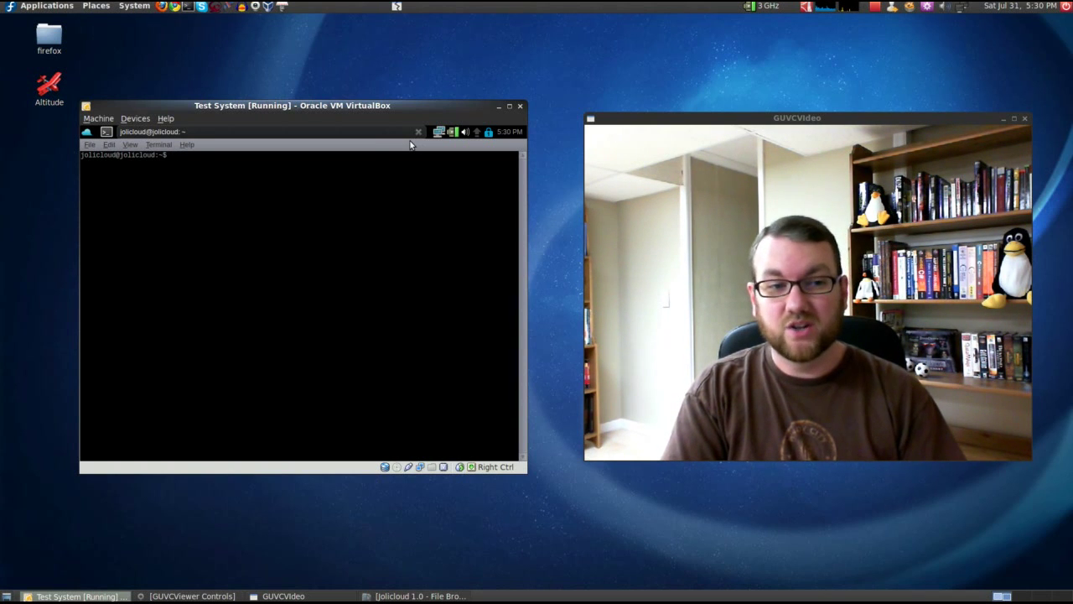
type("uname -a")
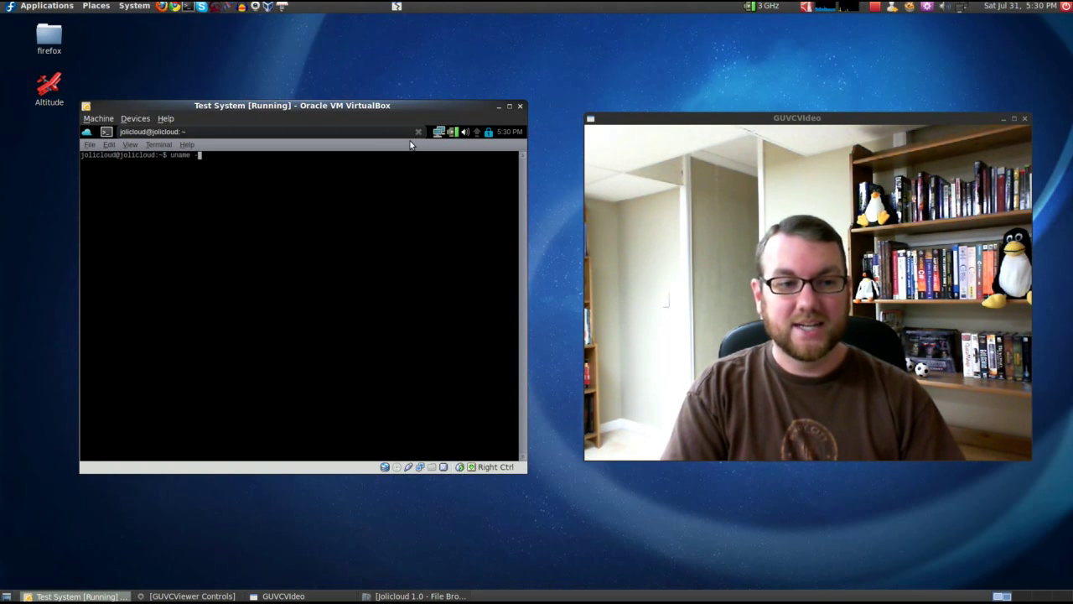
key("Return")
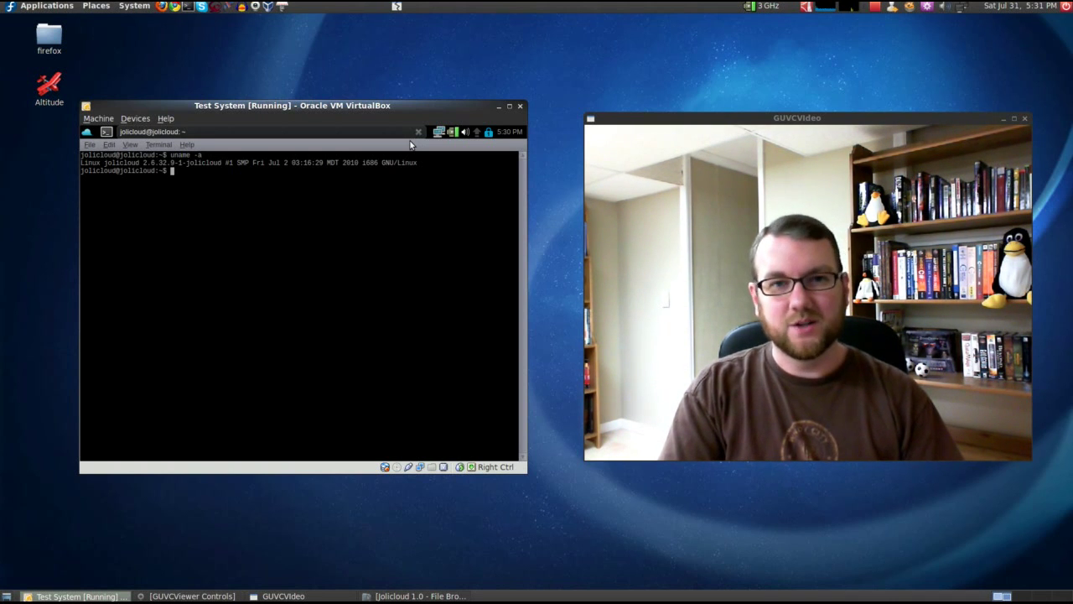
Open /etc/apt/sources.list in nano with sudo to view the repositories, exit the editor, and close the terminal
type("sudo nano /etc/")
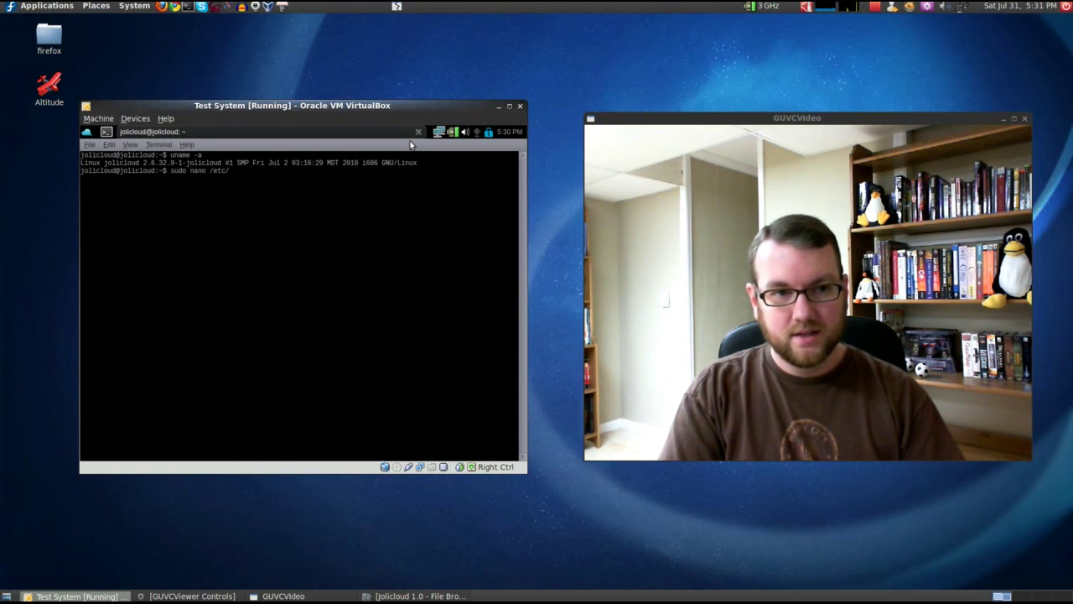
type("apt/sources.list")
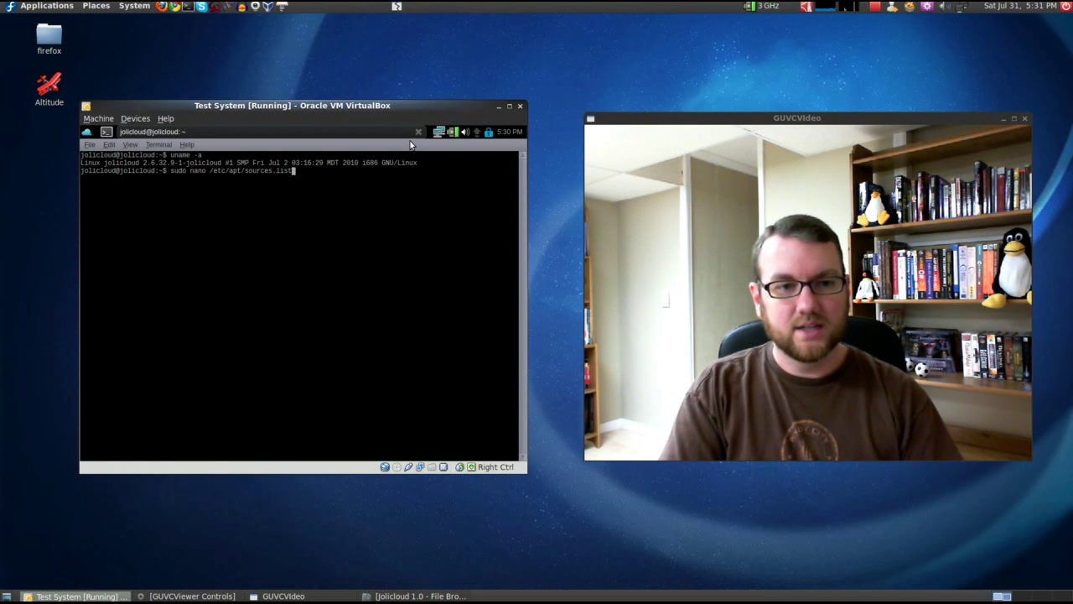
key("Return")
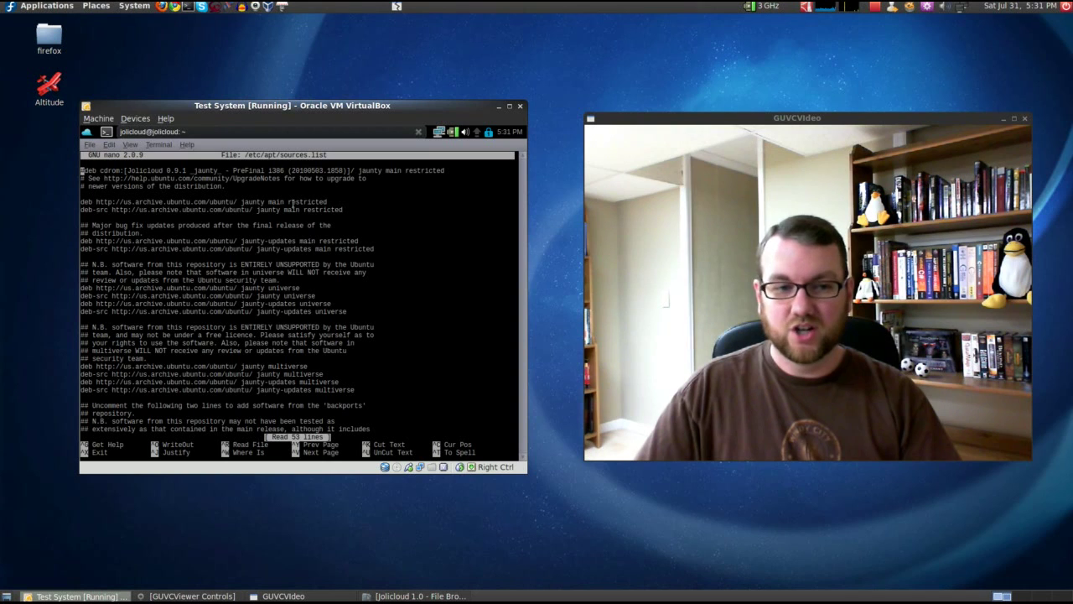
key("ctrl+x")
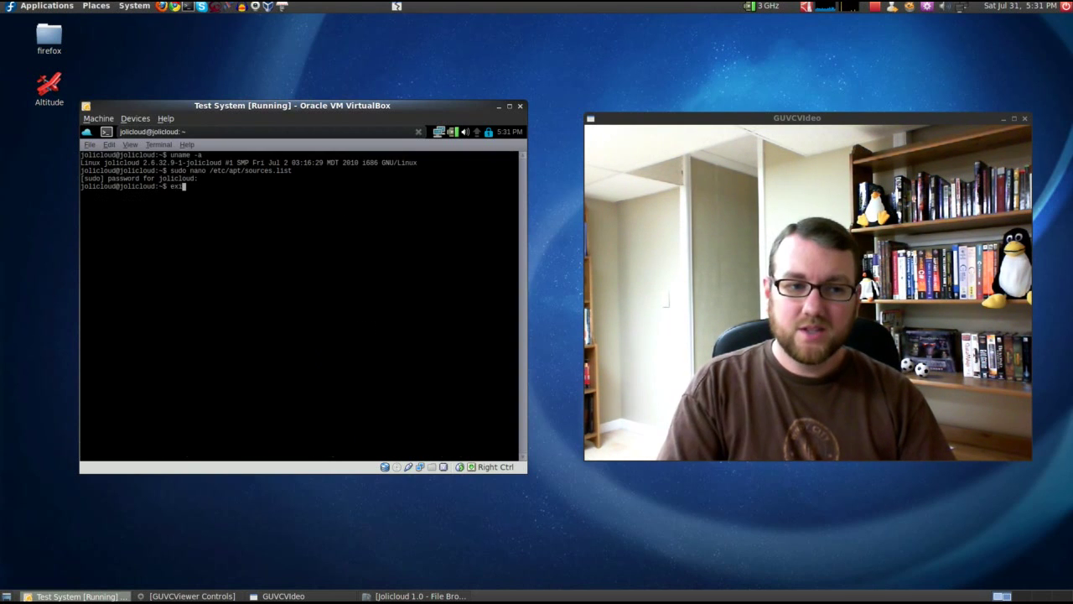
key("ctrl+d")
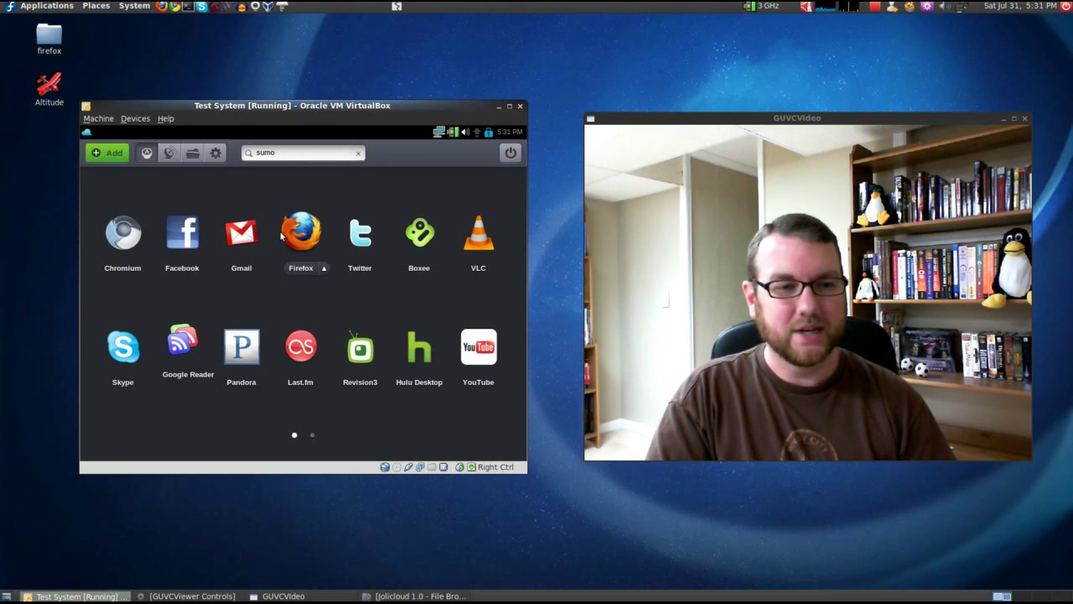
Bring up and dismiss the Run Application dialog, and launch Firefox from the launcher and close it
left_click(282, 236)
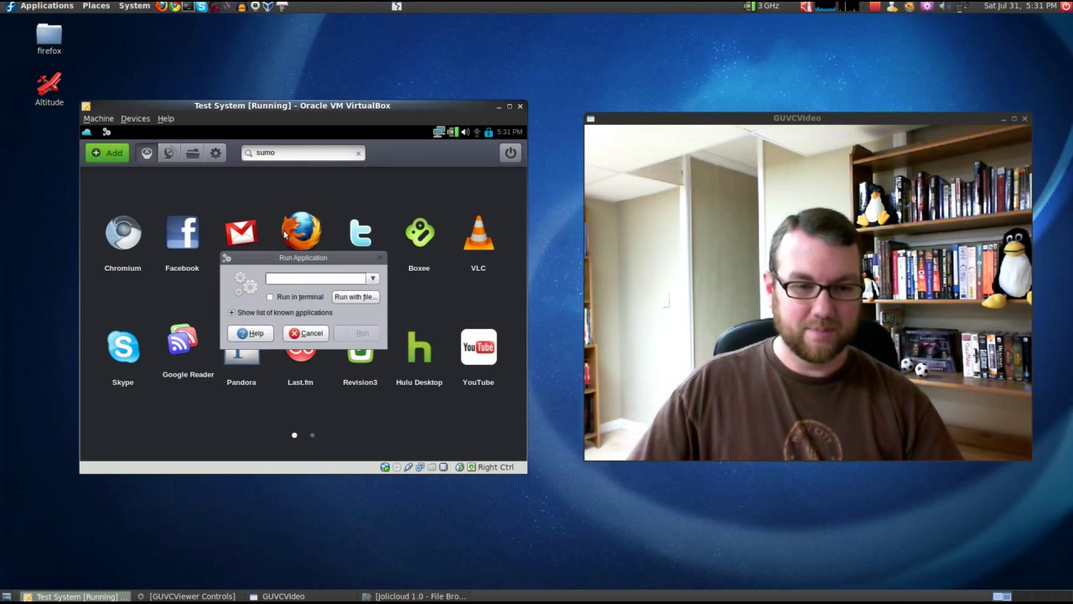
key("Escape")
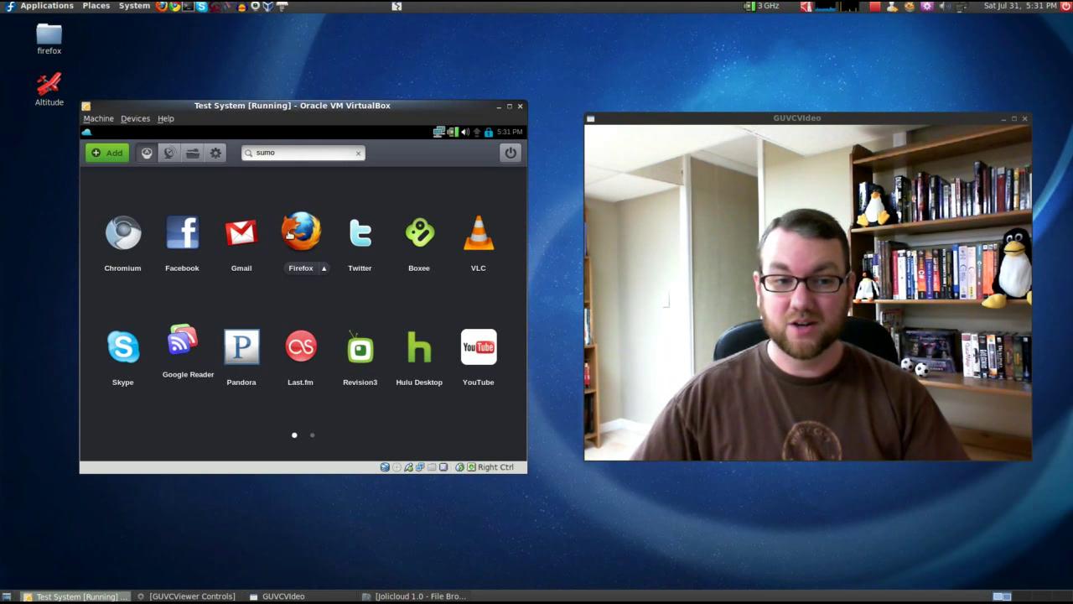
left_click(309, 243)
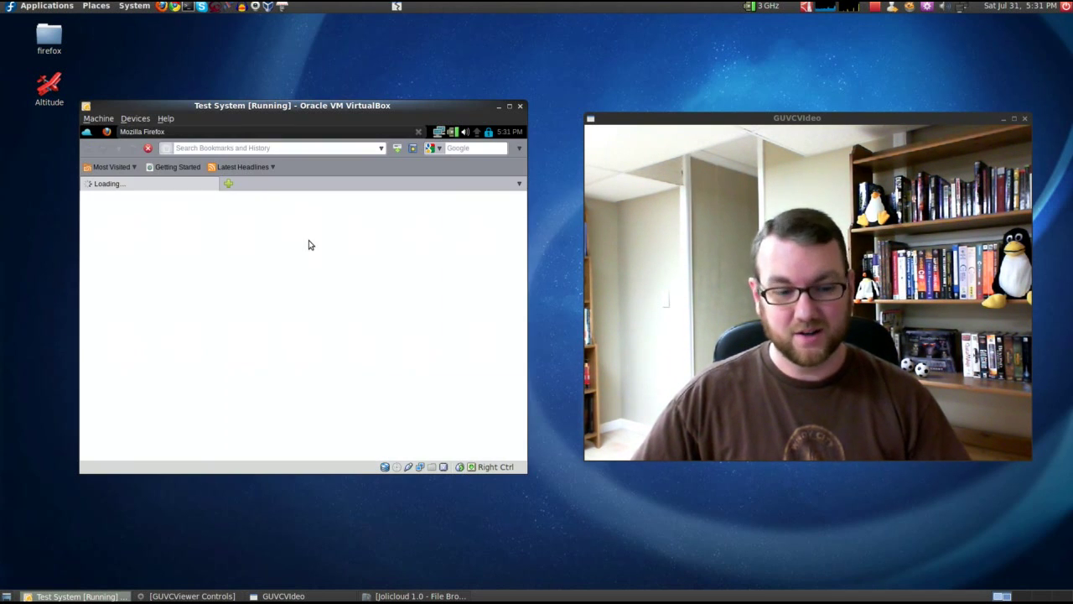
left_click(420, 133)
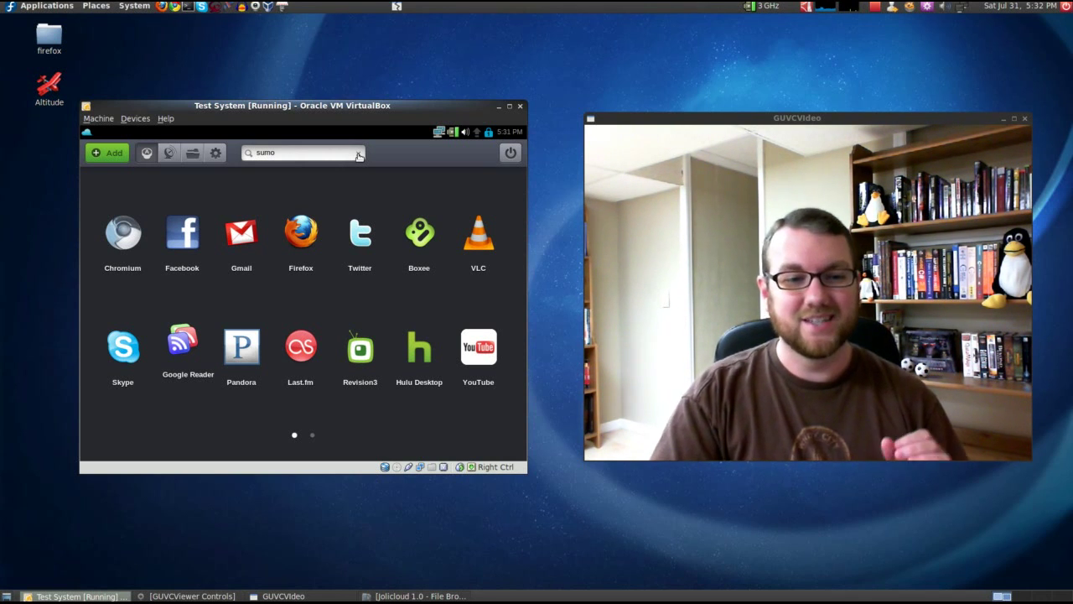
Move the Chromium icon between Twitter and Boxee in the launcher, and shut down the system
left_click_drag(122, 232, 386, 236)
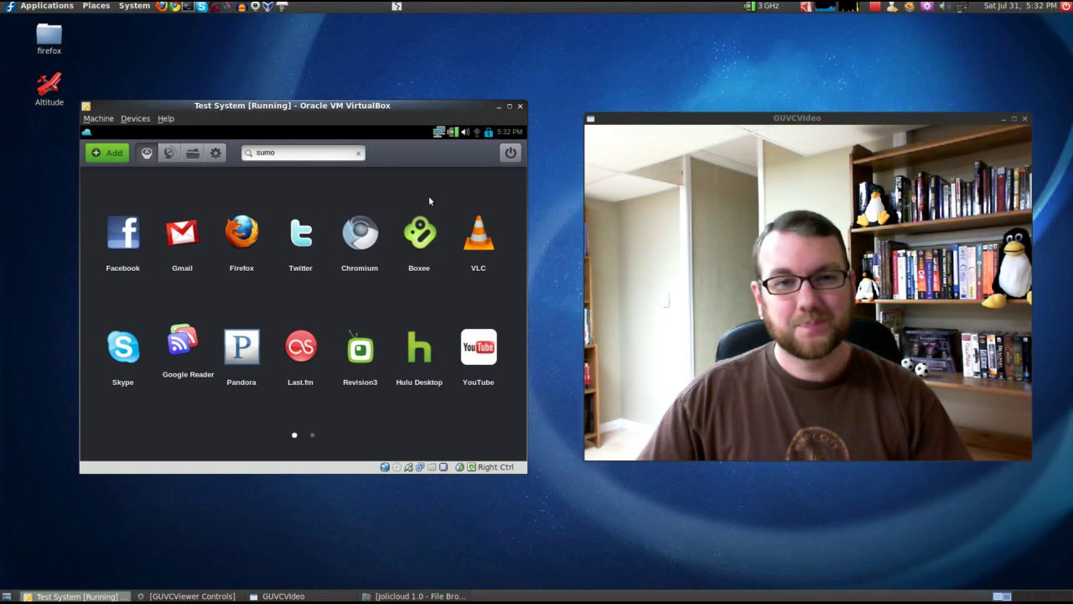
left_click(511, 153)
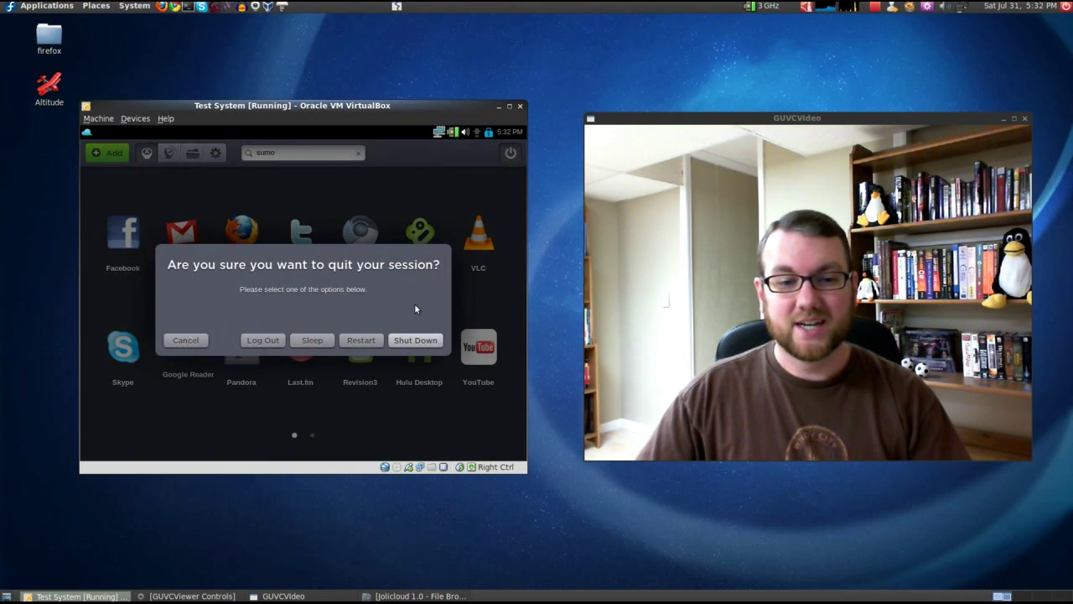
left_click(416, 340)
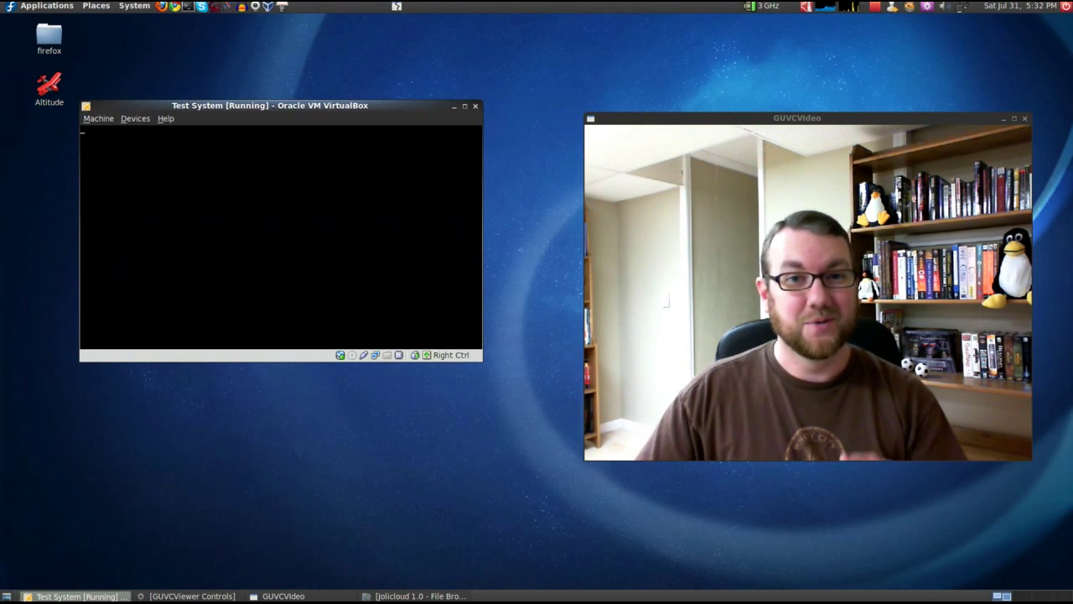